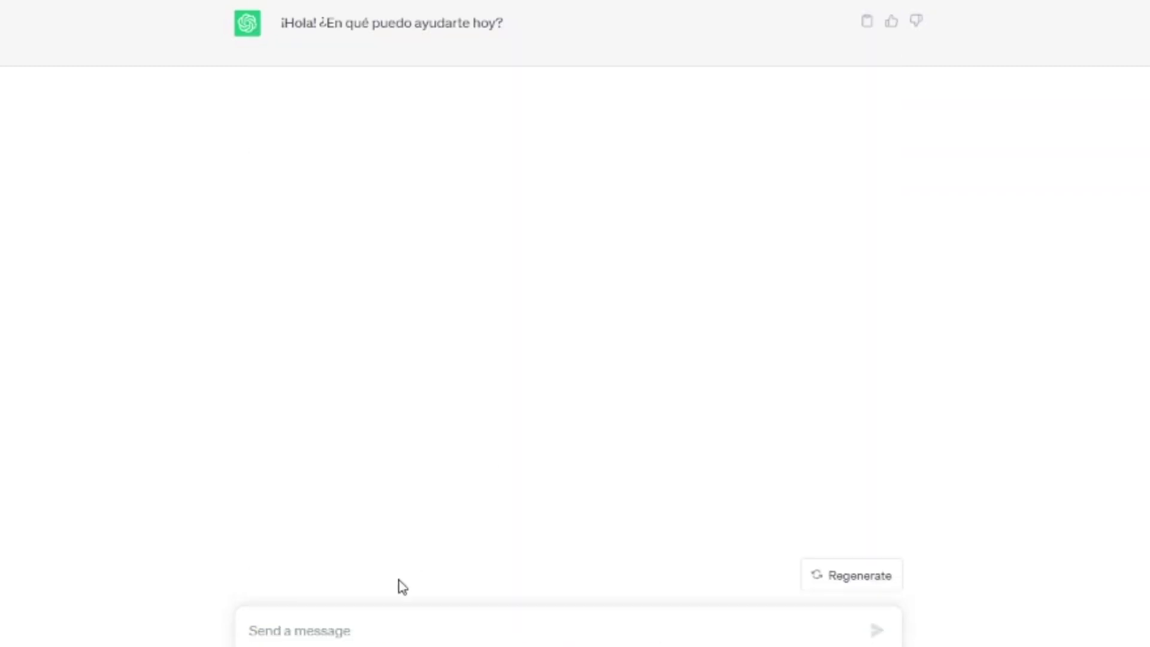
# - Ask ChatGPT for twenty lifestyle phrases with the message "dame veinte frases de estilo de vida"
pyautogui.click(375, 627)
pyautogui.write('dame')
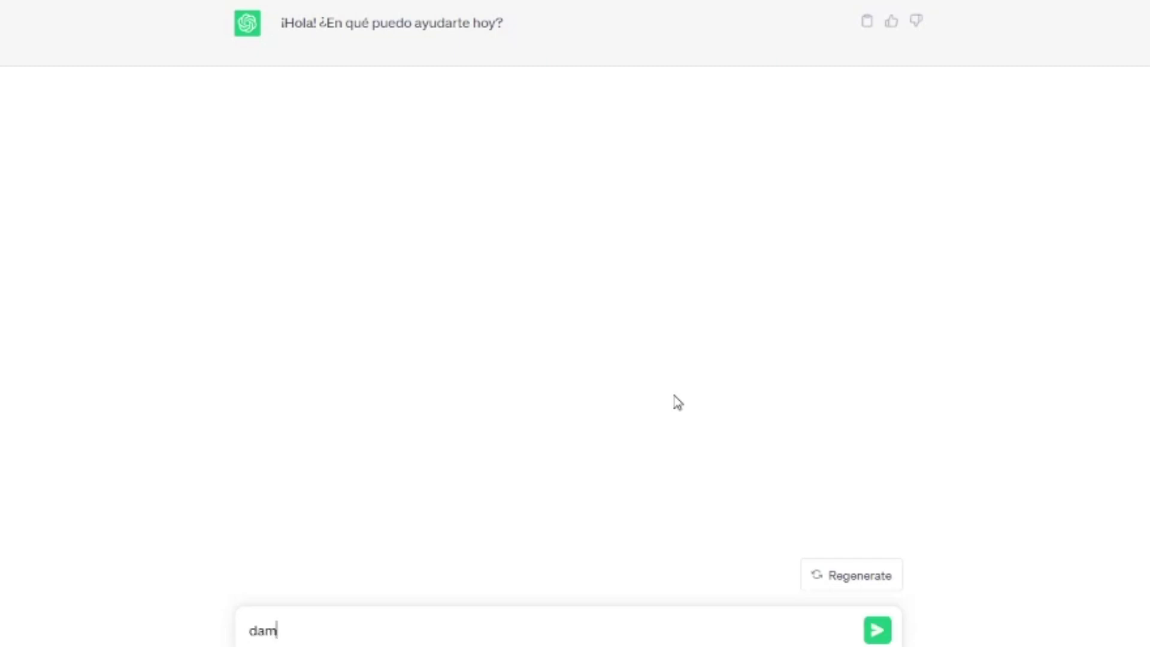
pyautogui.write(' veinte frases')
pyautogui.write(' de esti')
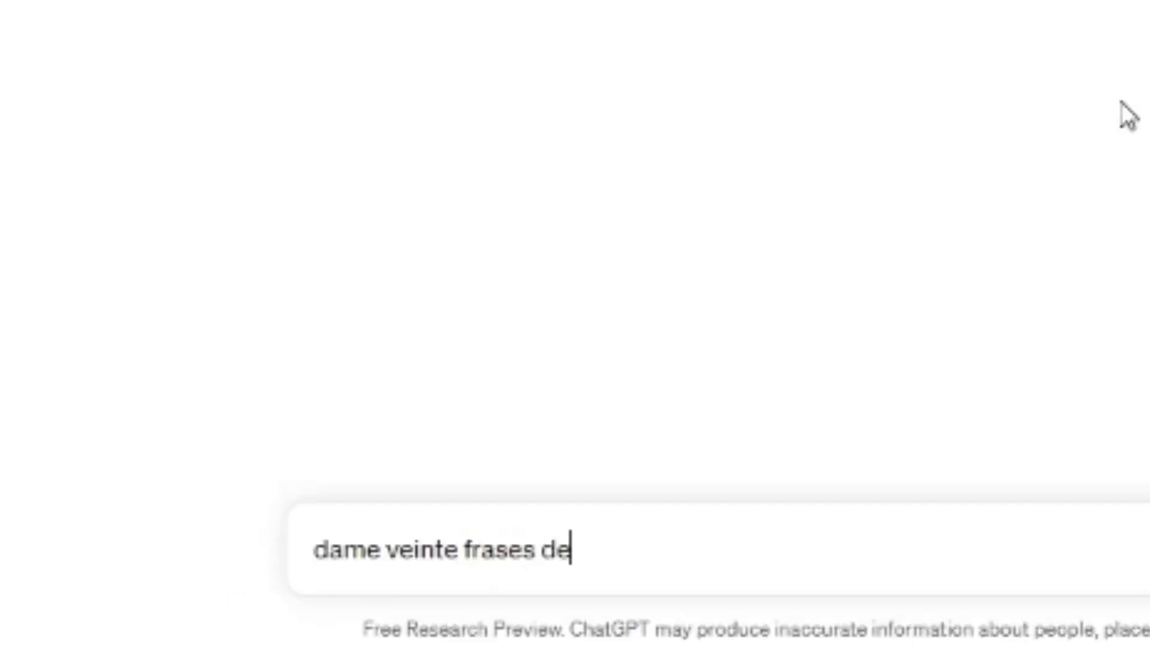
pyautogui.write('lo de vida')
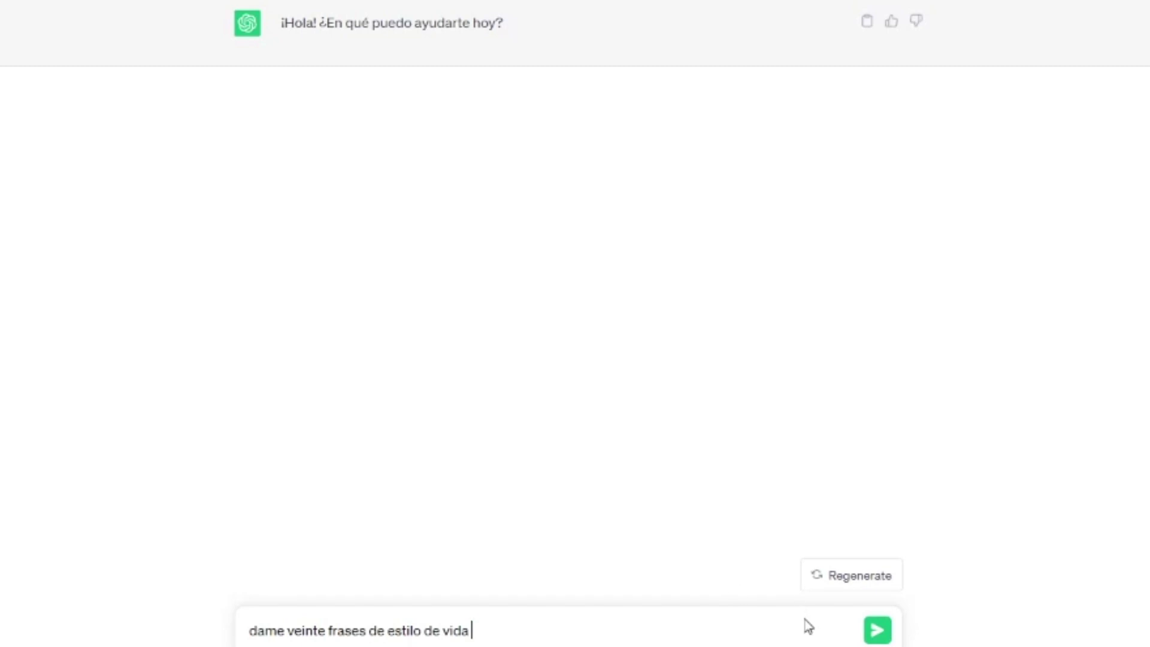
pyautogui.click(877, 638)
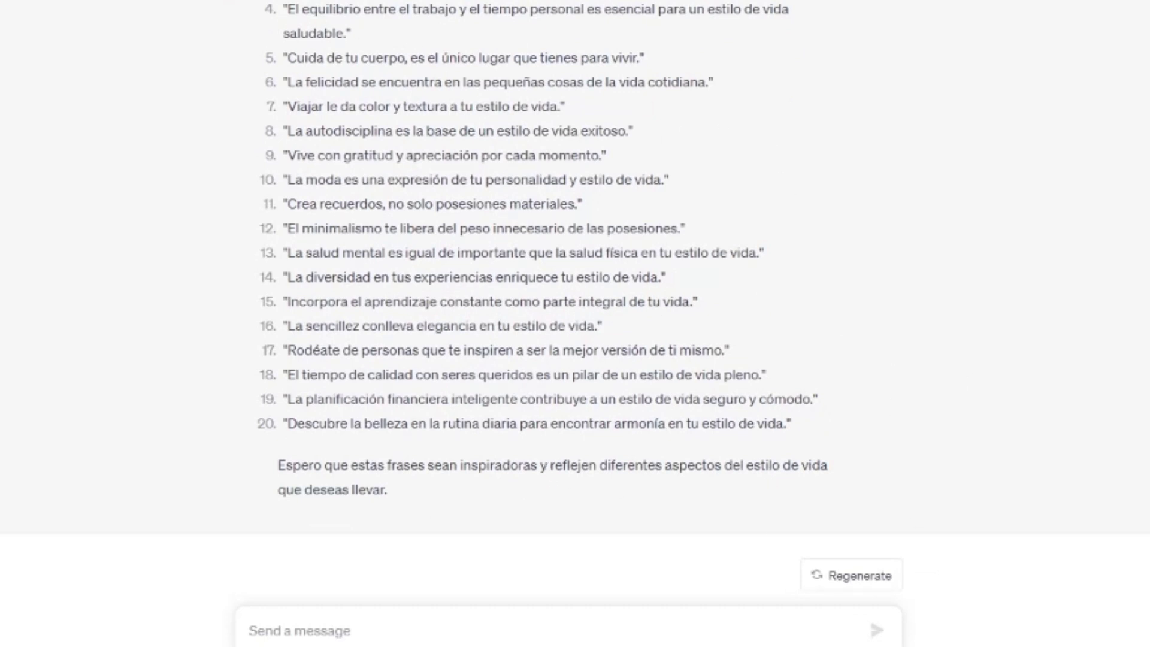
# - Review the numbered list of lifestyle phrases in ChatGPT's reply
pyautogui.moveTo(284, 6); pyautogui.dragTo(698, 457)
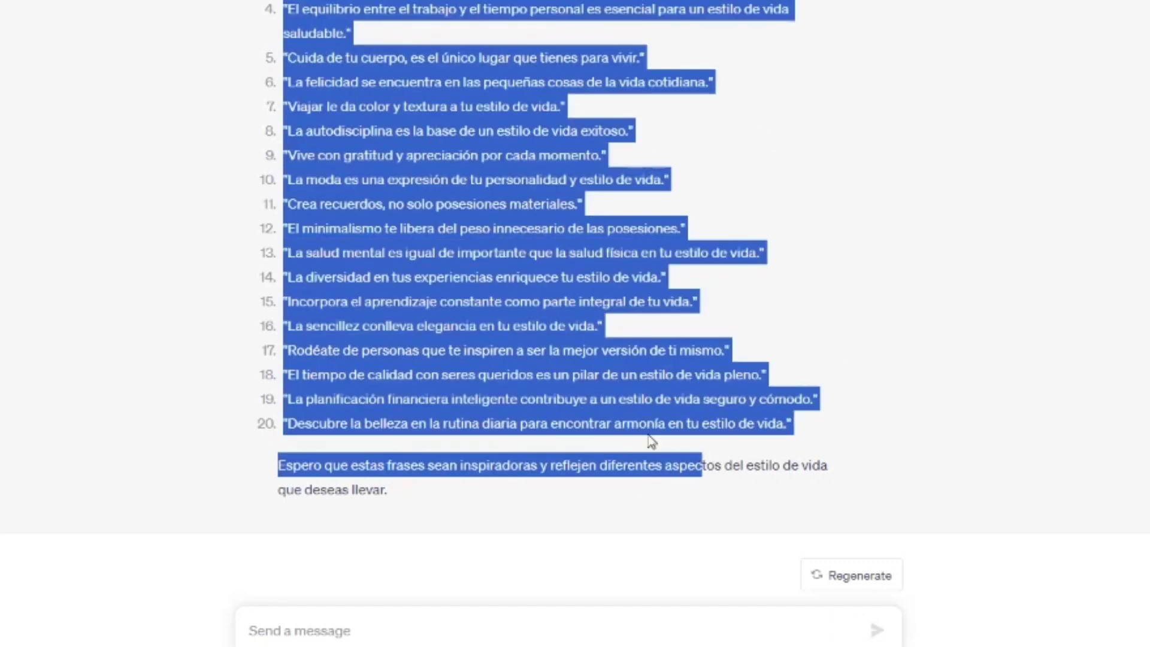
pyautogui.click(452, 519)
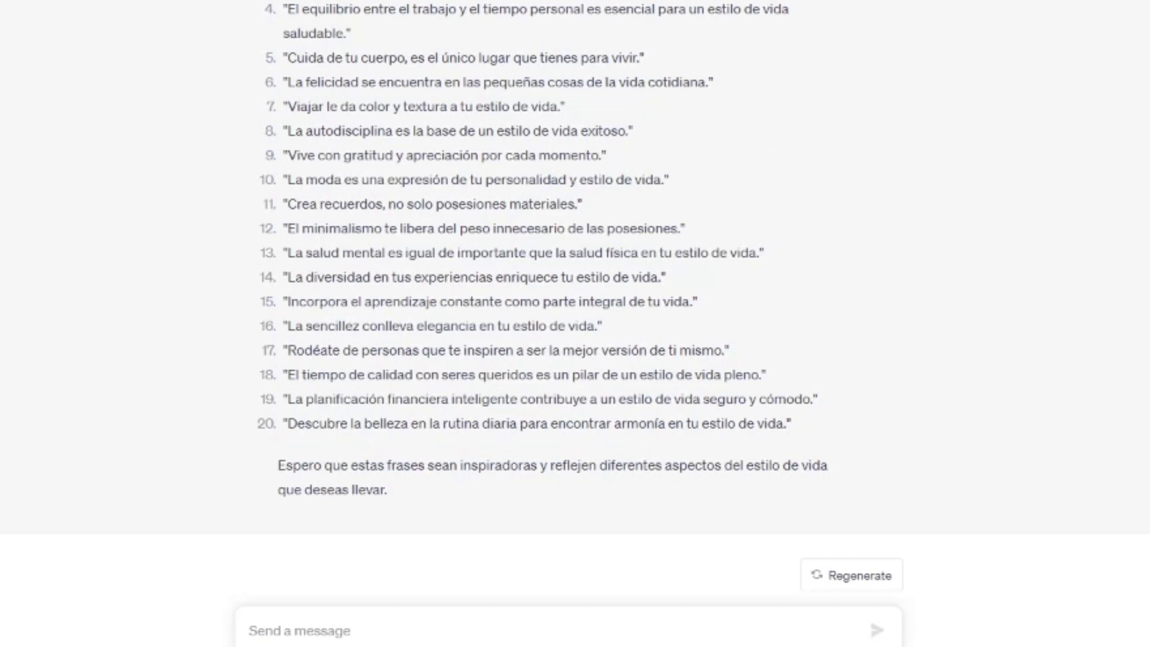
pyautogui.moveTo(285, 9); pyautogui.dragTo(782, 448)
pyautogui.click(472, 471)
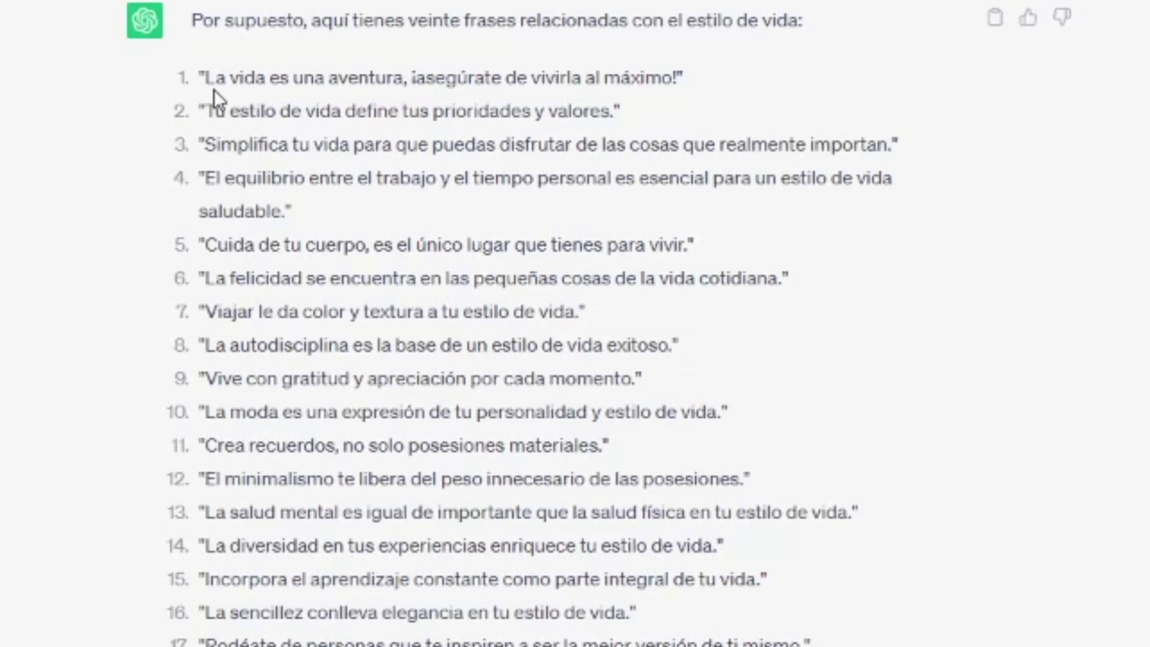
pyautogui.moveTo(174, 77); pyautogui.dragTo(815, 645)
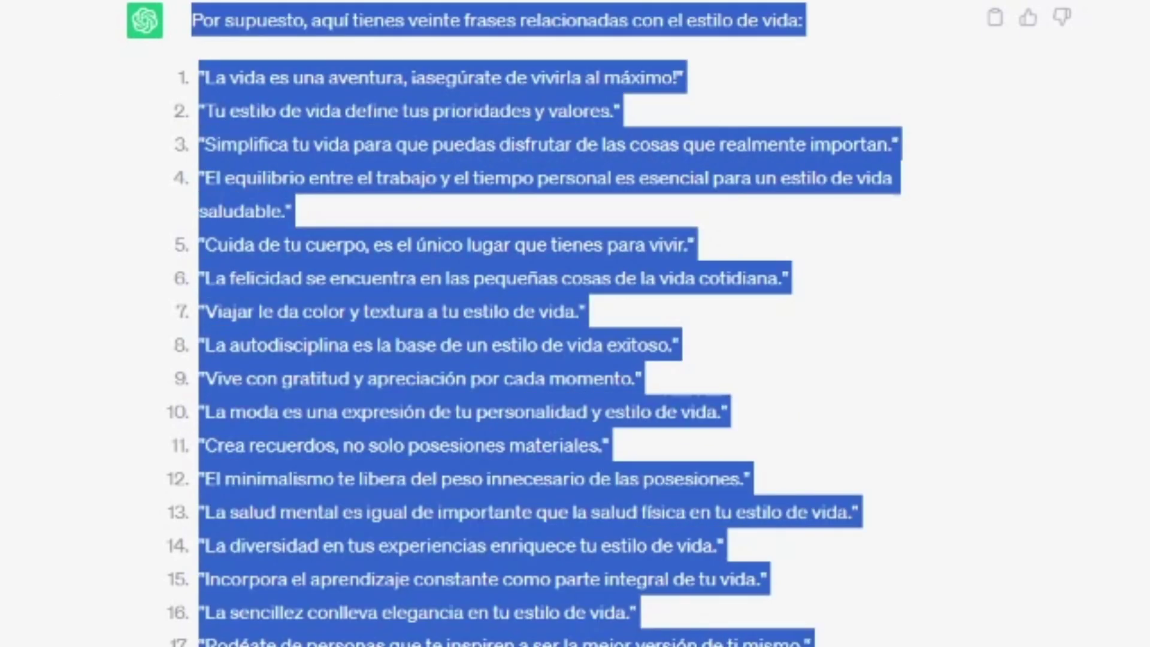
pyautogui.click(778, 644)
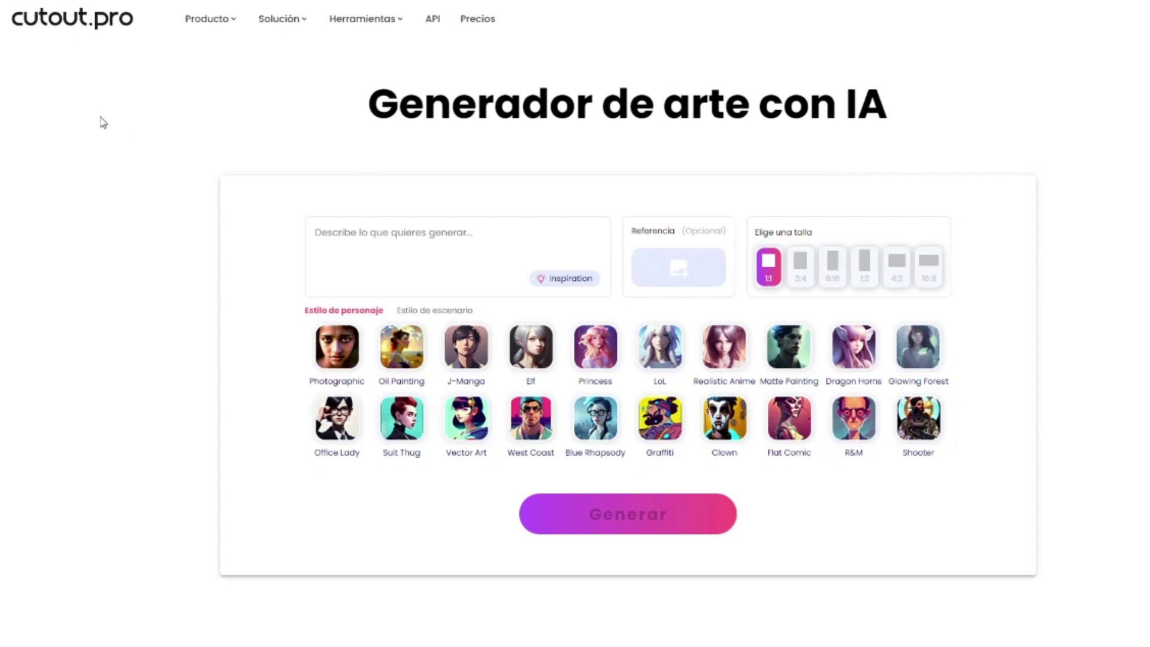
# - Switch to cutout.pro's AI art generator and generate 1:2 images in the Elf style from the prompt "Una persona pensando"
pyautogui.click(340, 248)
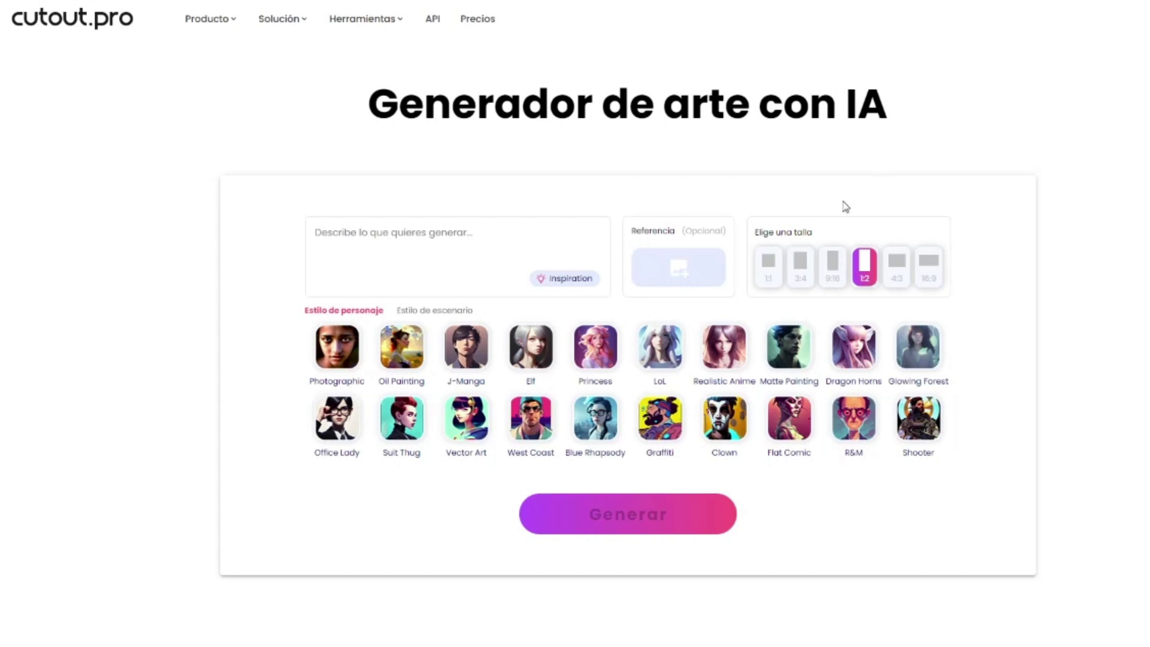
pyautogui.click(536, 366)
pyautogui.write('Una persona ')
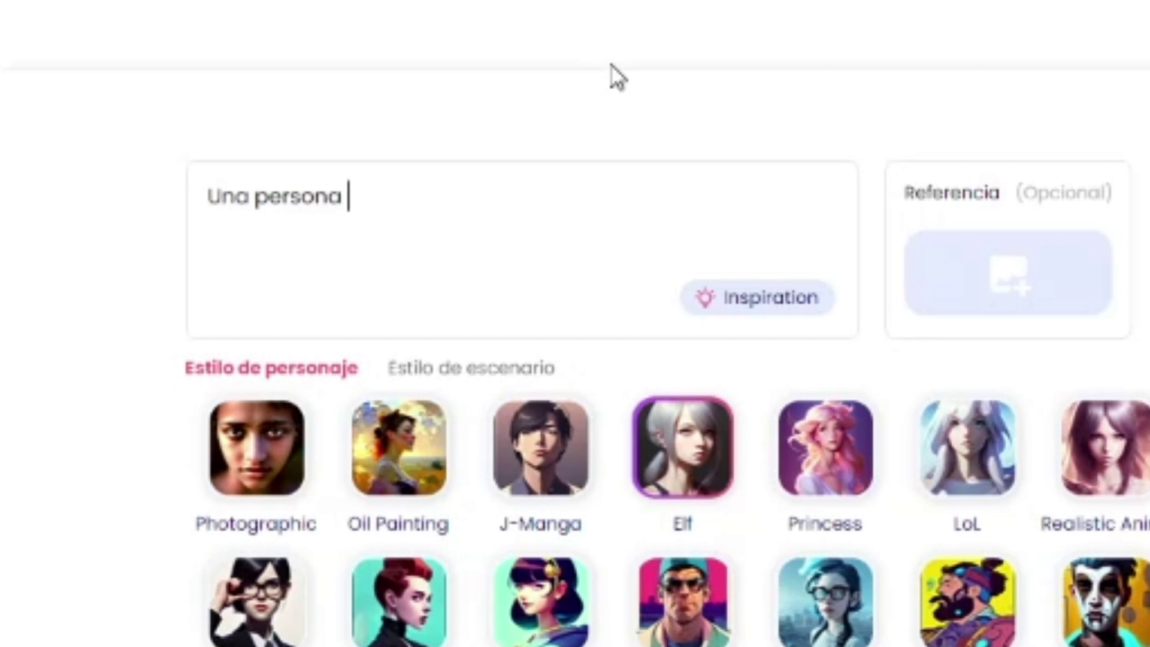
pyautogui.write('pensando')
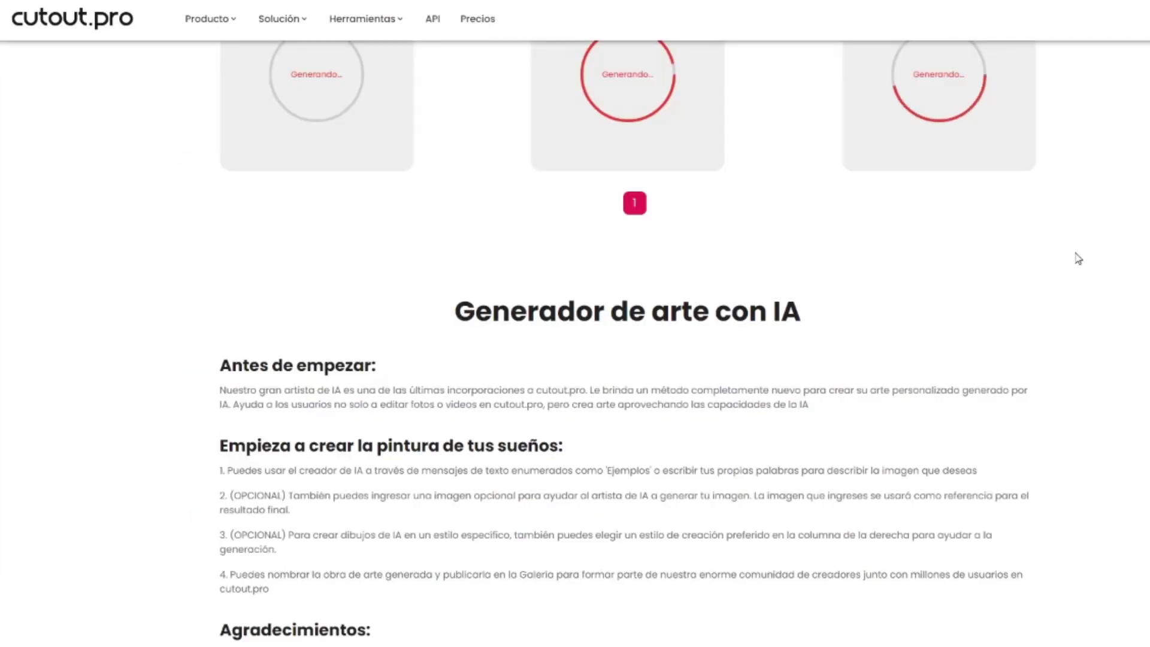
pyautogui.scroll(5, 628, 342)
pyautogui.scroll(-1, 627, 341)
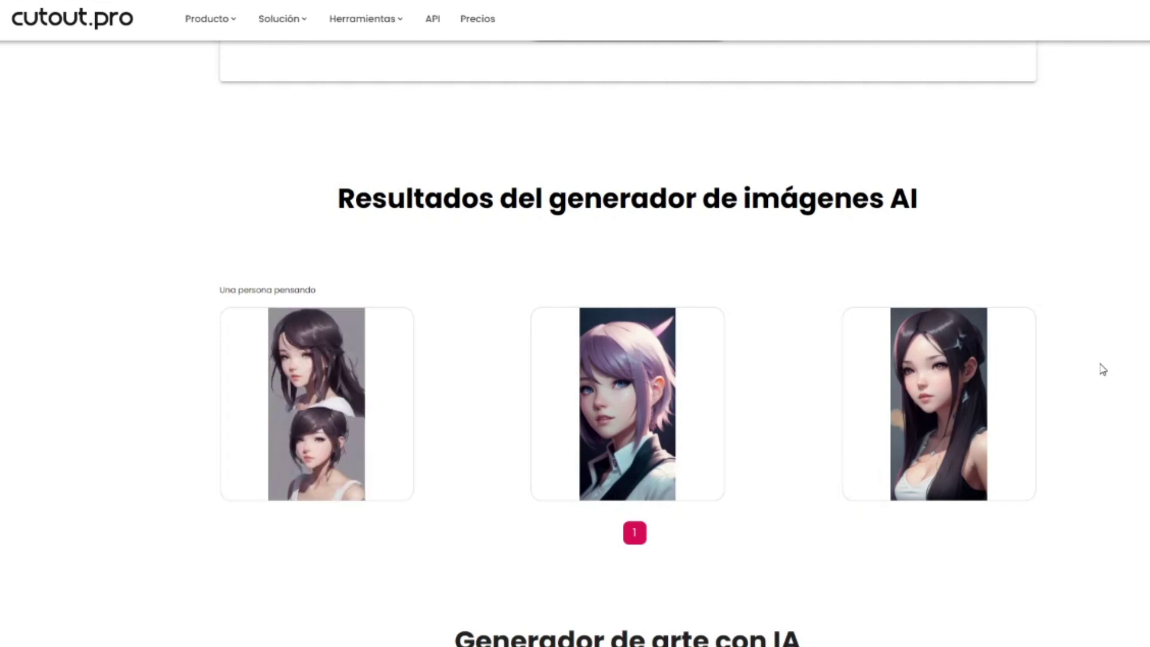
# - Replace the prompt with "Una persona", choose the Photographic style and generate a new set of images
pyautogui.scroll(8, 627, 359)
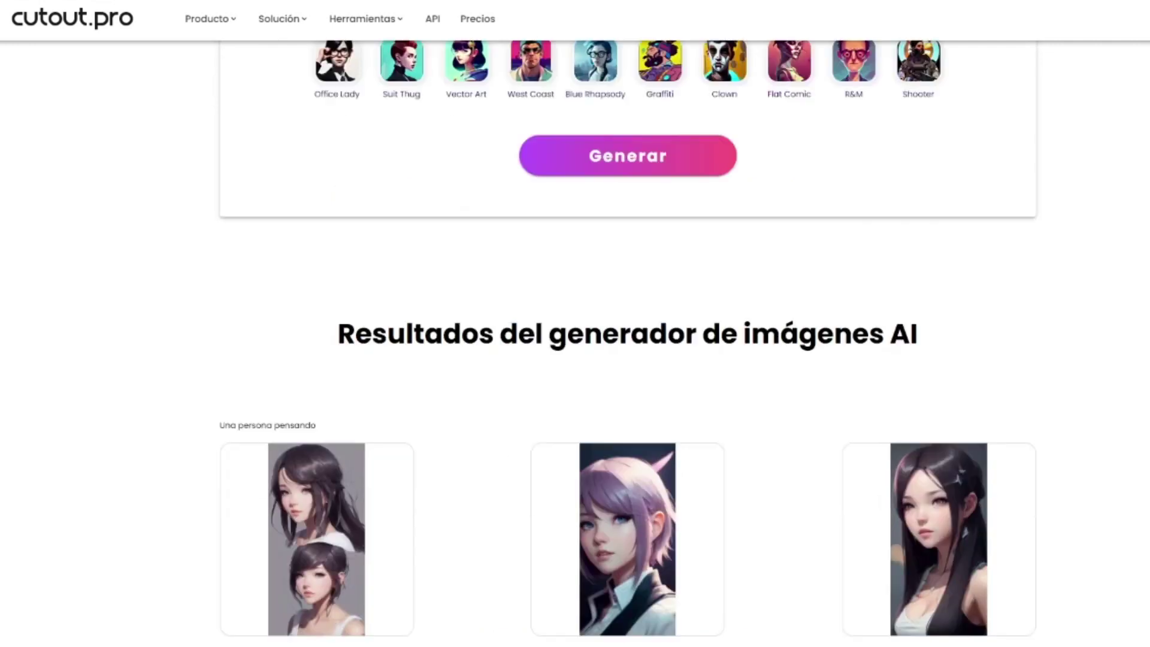
pyautogui.moveTo(460, 239); pyautogui.dragTo(314, 237)
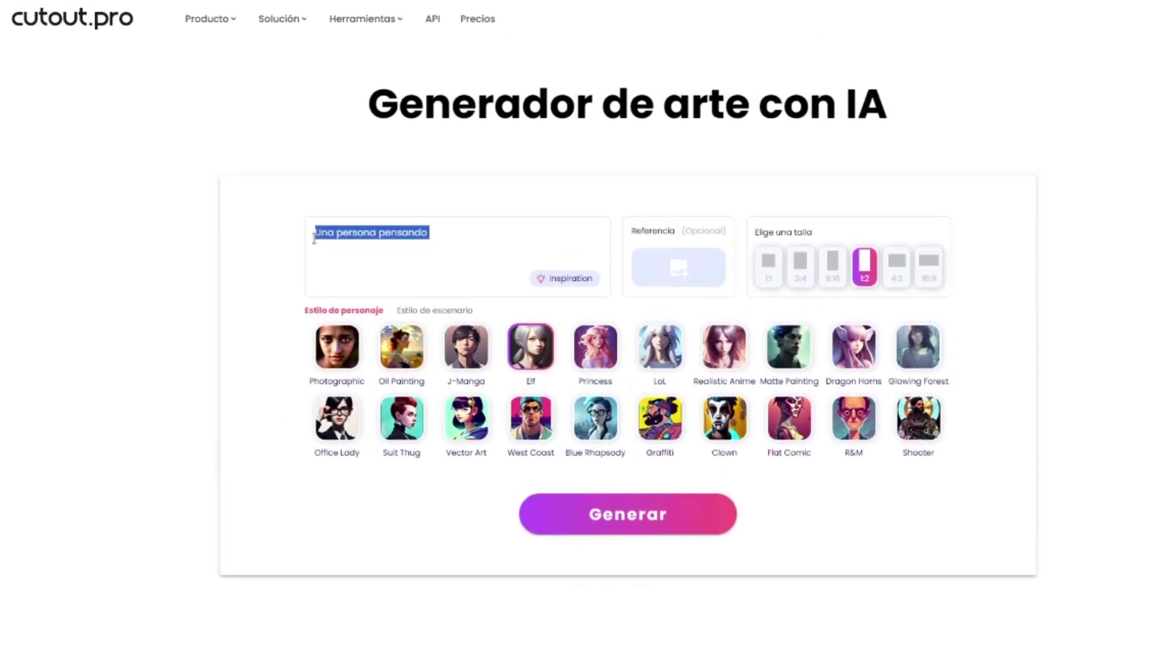
pyautogui.press('BackSpace')
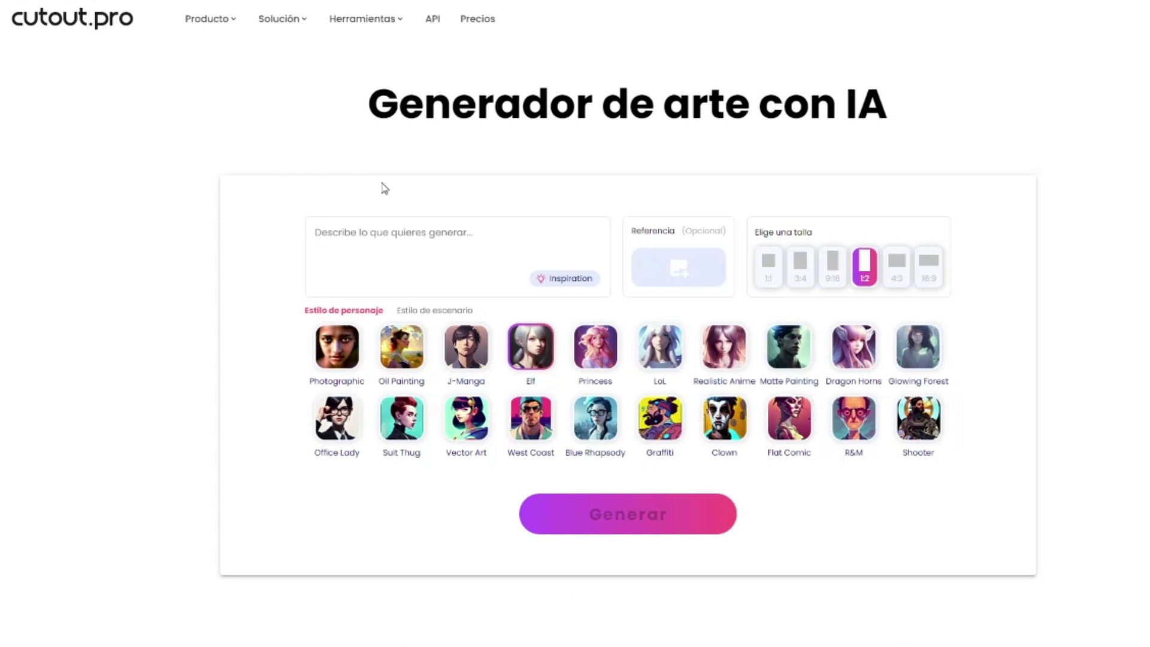
pyautogui.click(326, 351)
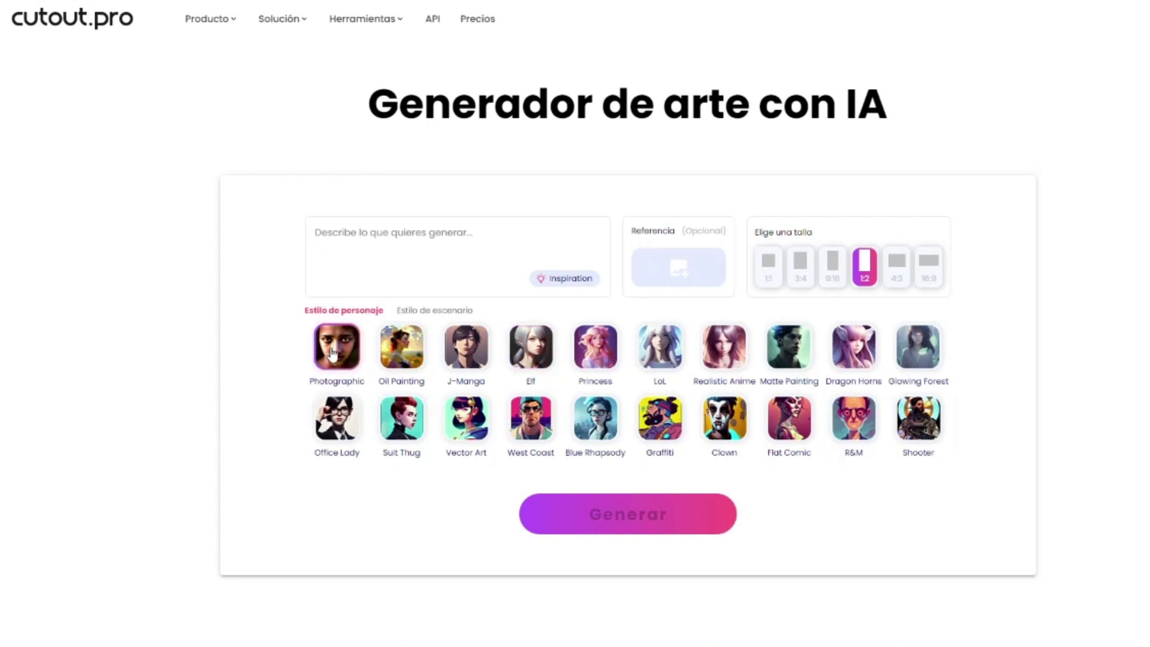
pyautogui.click(348, 255)
pyautogui.write('Una pers')
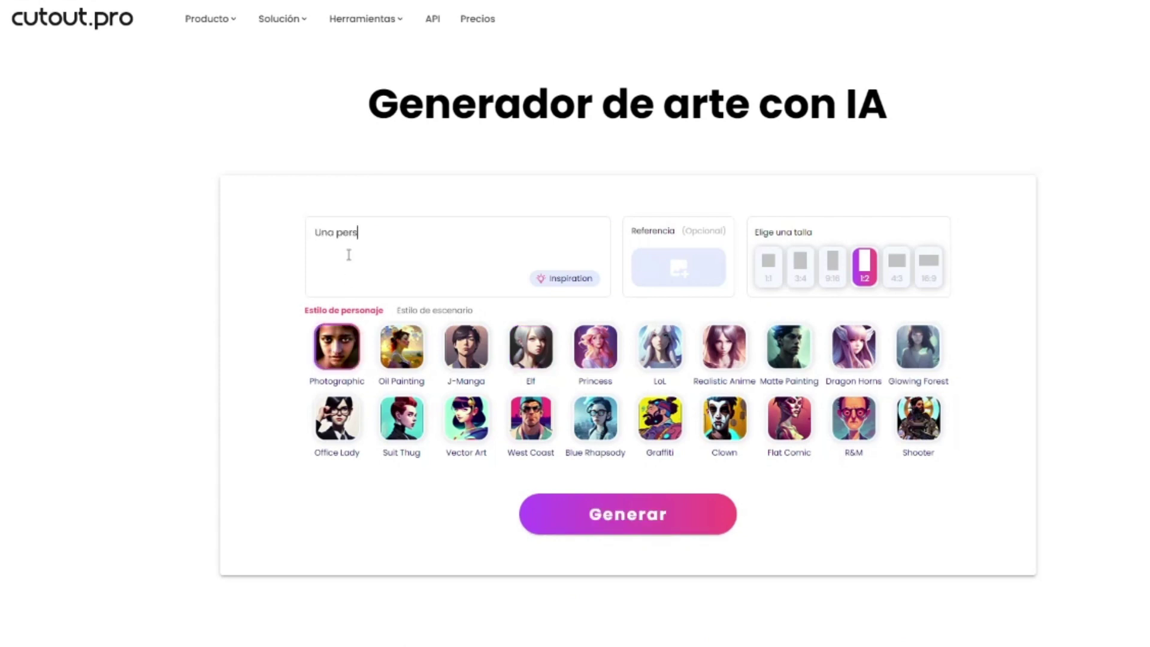
pyautogui.write('opna')
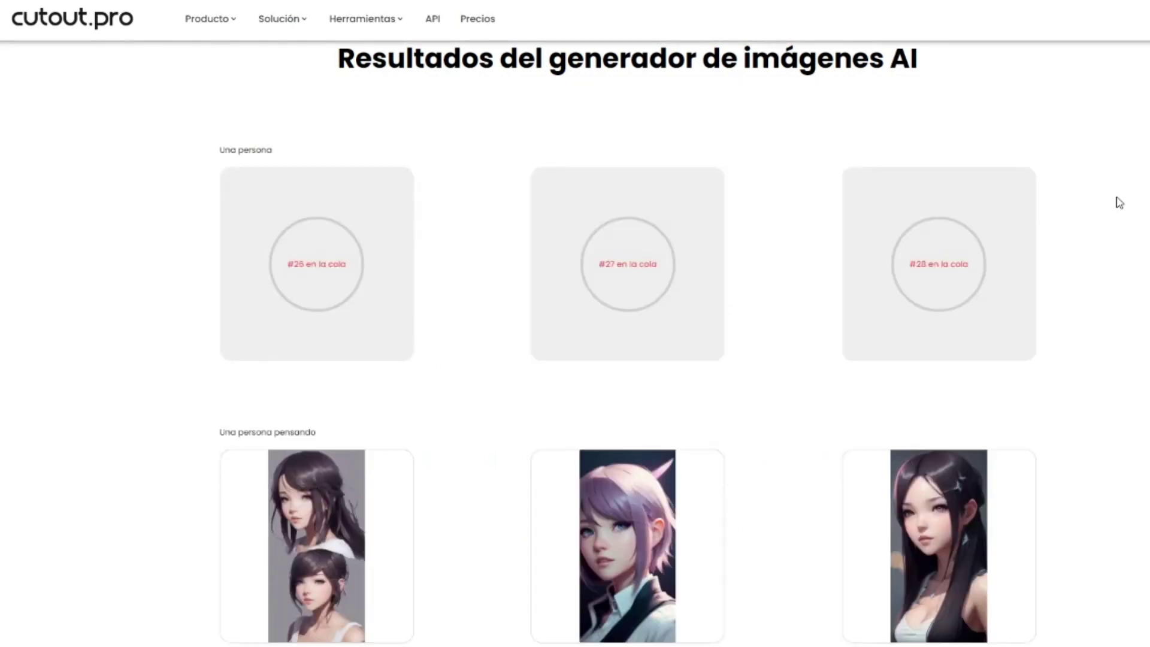
pyautogui.scroll(4, 1120, 281)
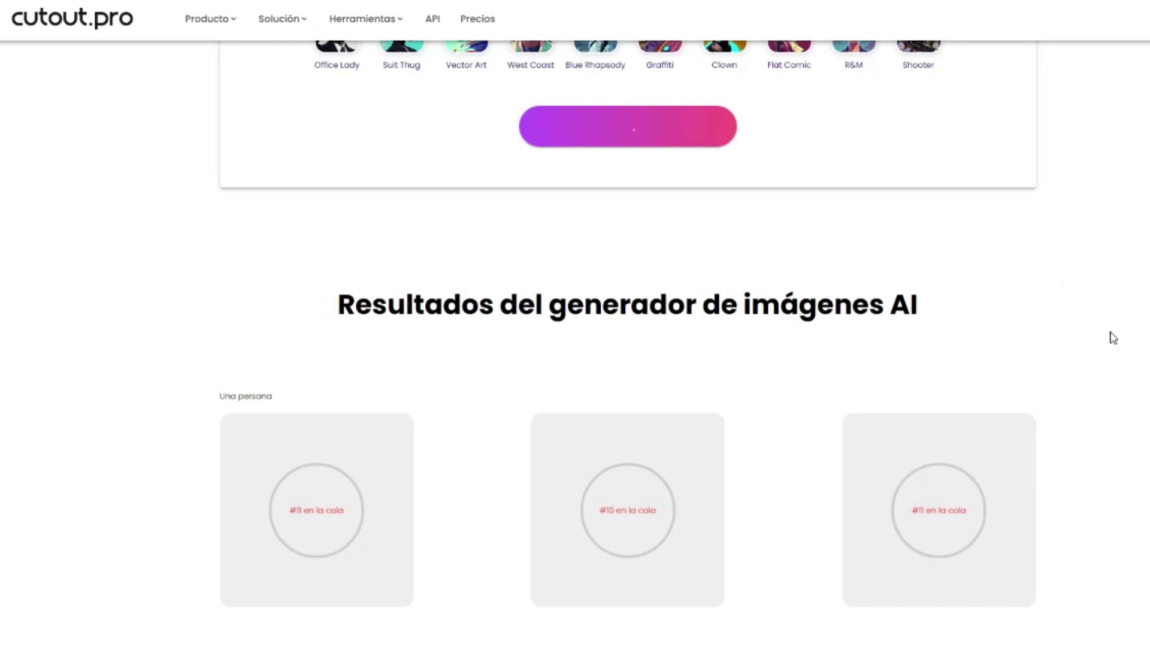
pyautogui.scroll(2, 340, 103)
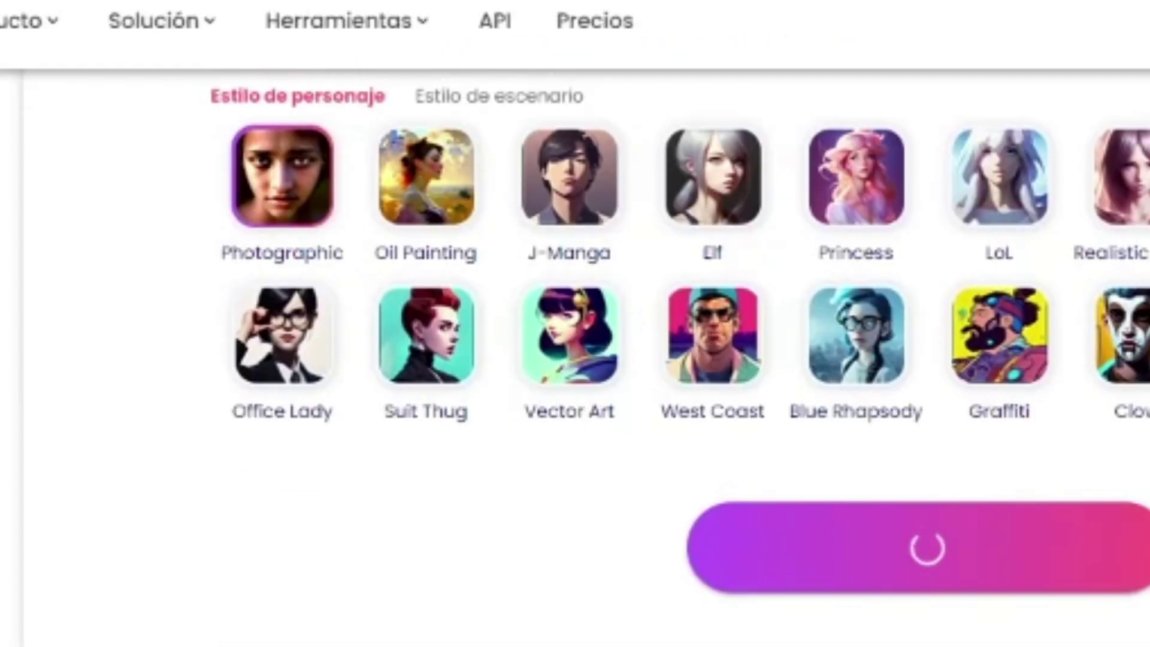
pyautogui.scroll(-3, 575, 323)
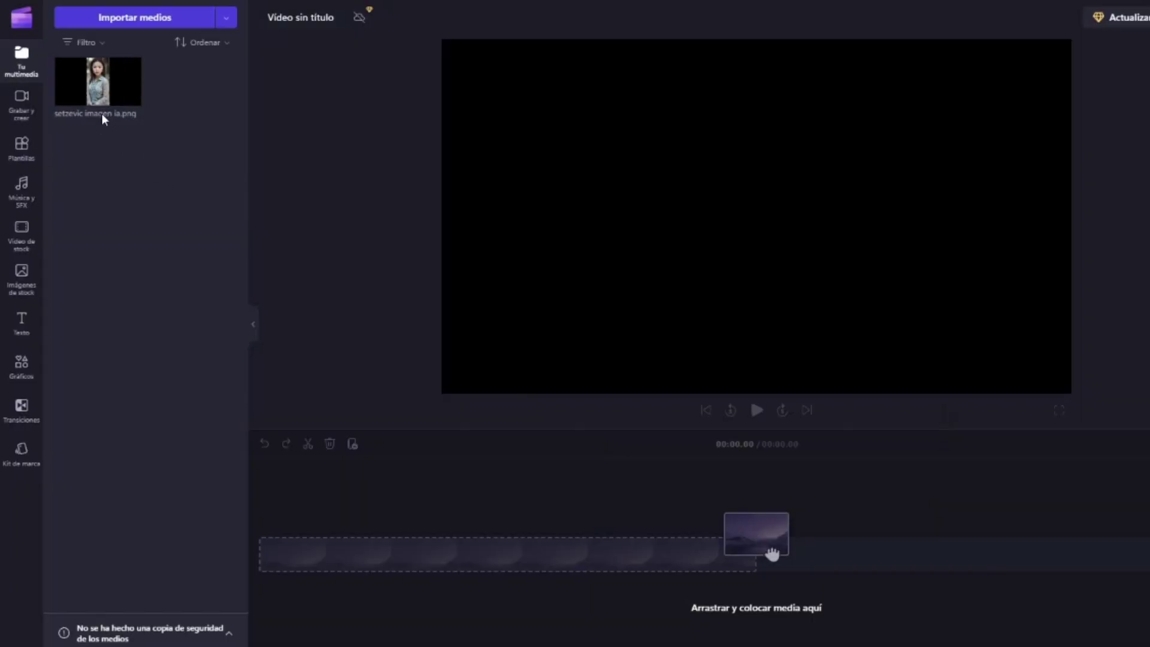
# - Switch to Clipchamp, place the imported portrait image at the start of the timeline and make it fill the vertical frame with the head fully in view
pyautogui.moveTo(72, 84); pyautogui.dragTo(283, 548)
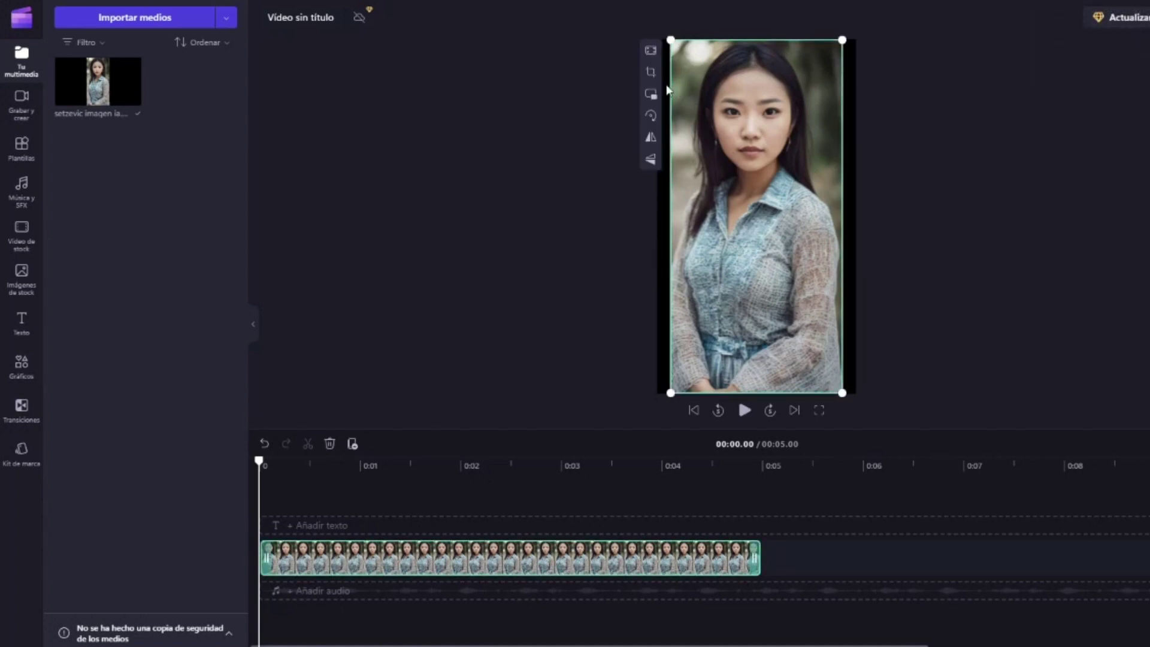
pyautogui.click(653, 51)
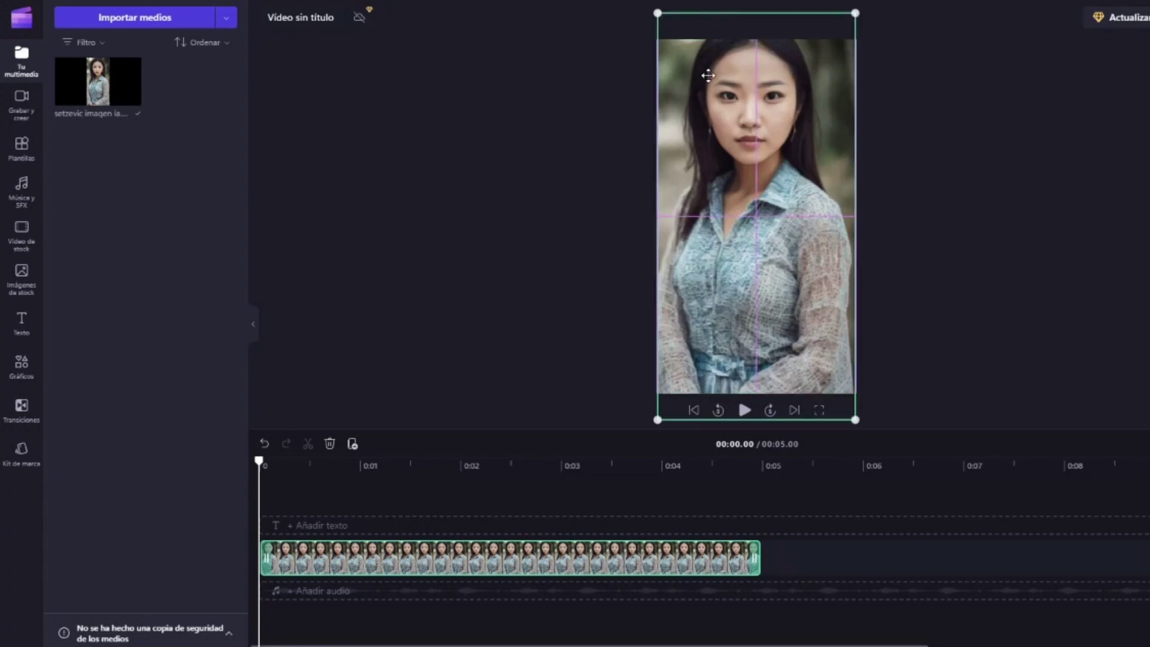
pyautogui.moveTo(707, 75); pyautogui.dragTo(710, 99)
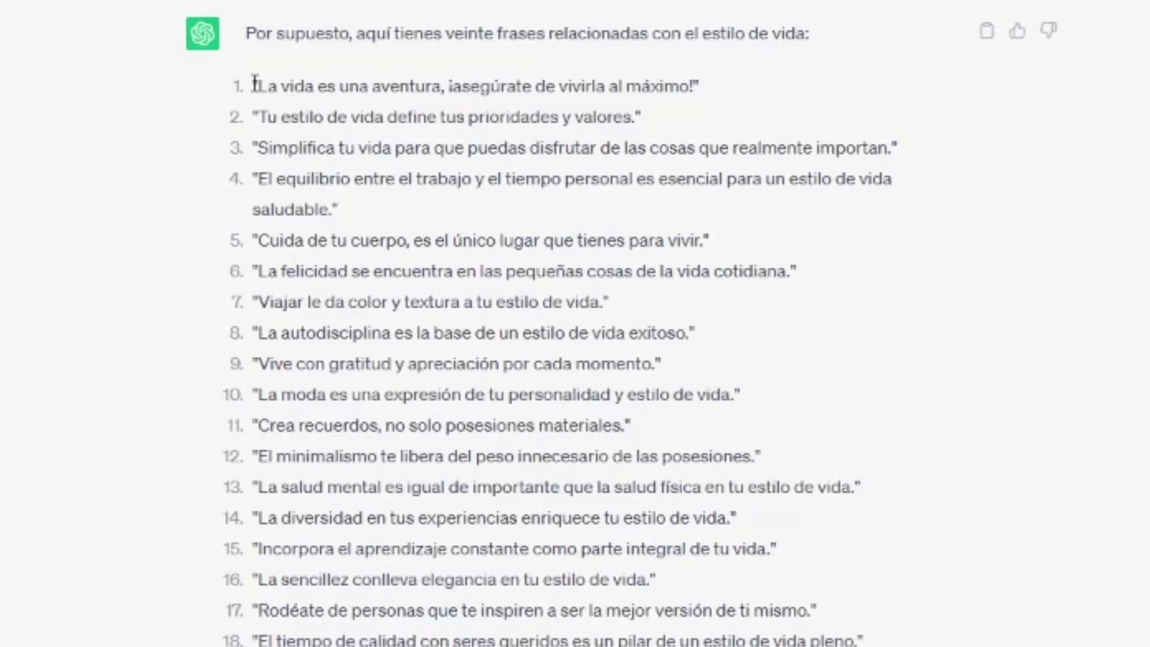
# - Copy the phrase "La vida es una aventura, ¡asegúrate de vivirla al máximo!" from ChatGPT and open Clipchamp's text-to-speech dialog
pyautogui.moveTo(252, 85); pyautogui.dragTo(713, 95)
pyautogui.hotkey('ctrl', 'c')
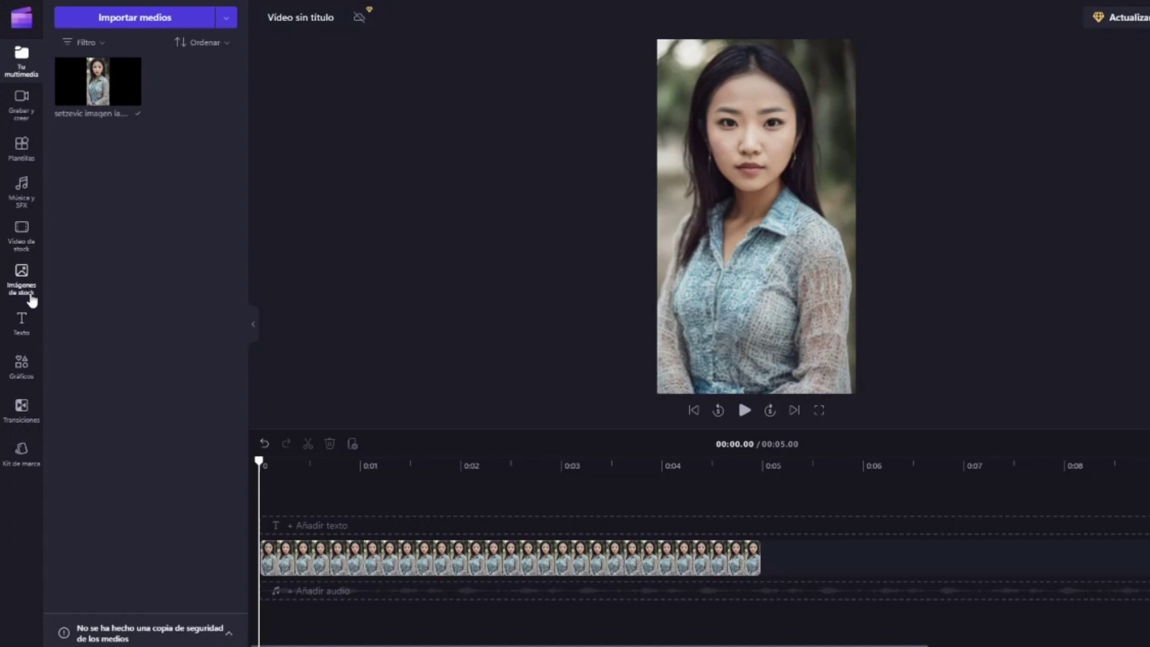
pyautogui.click(27, 242)
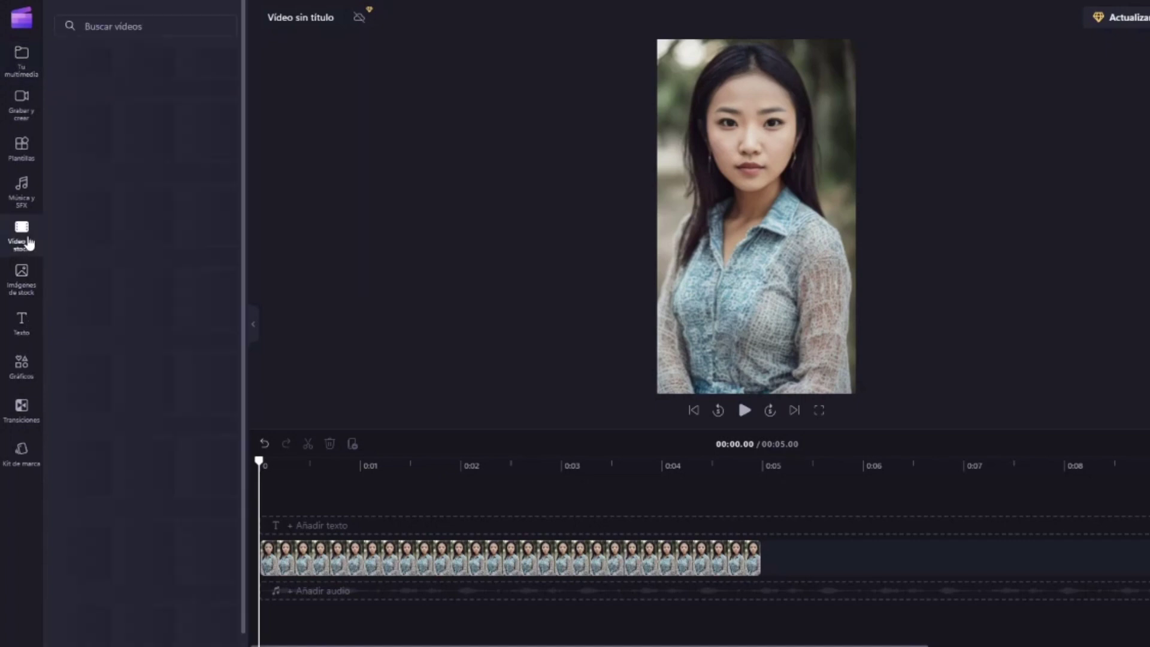
pyautogui.click(23, 198)
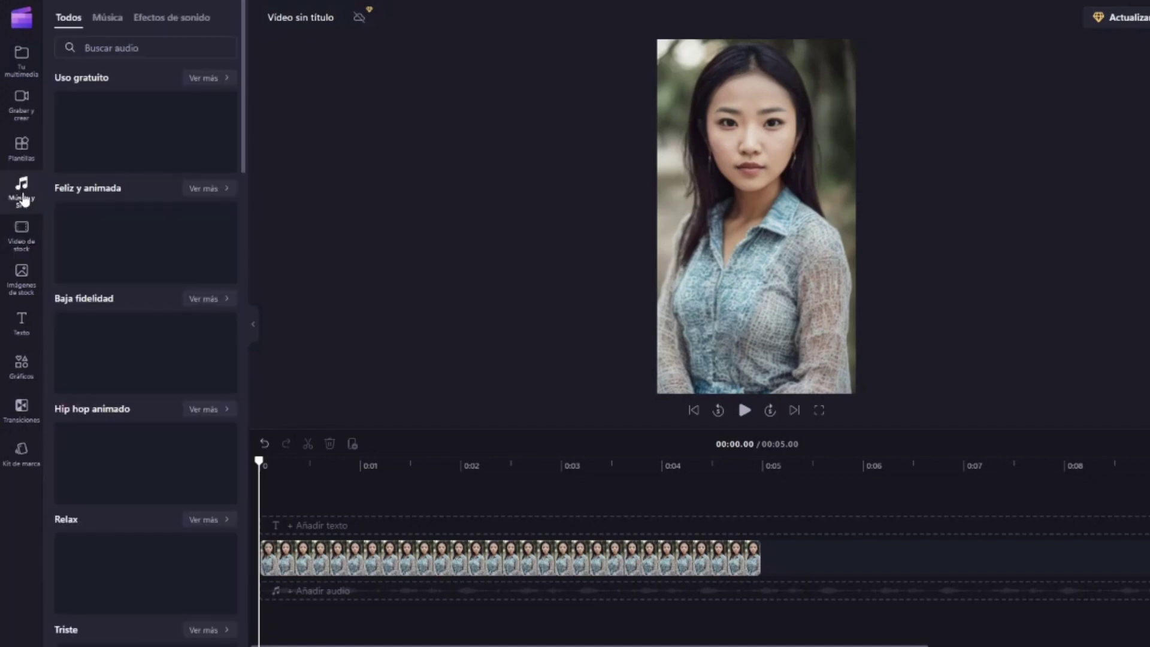
pyautogui.click(24, 157)
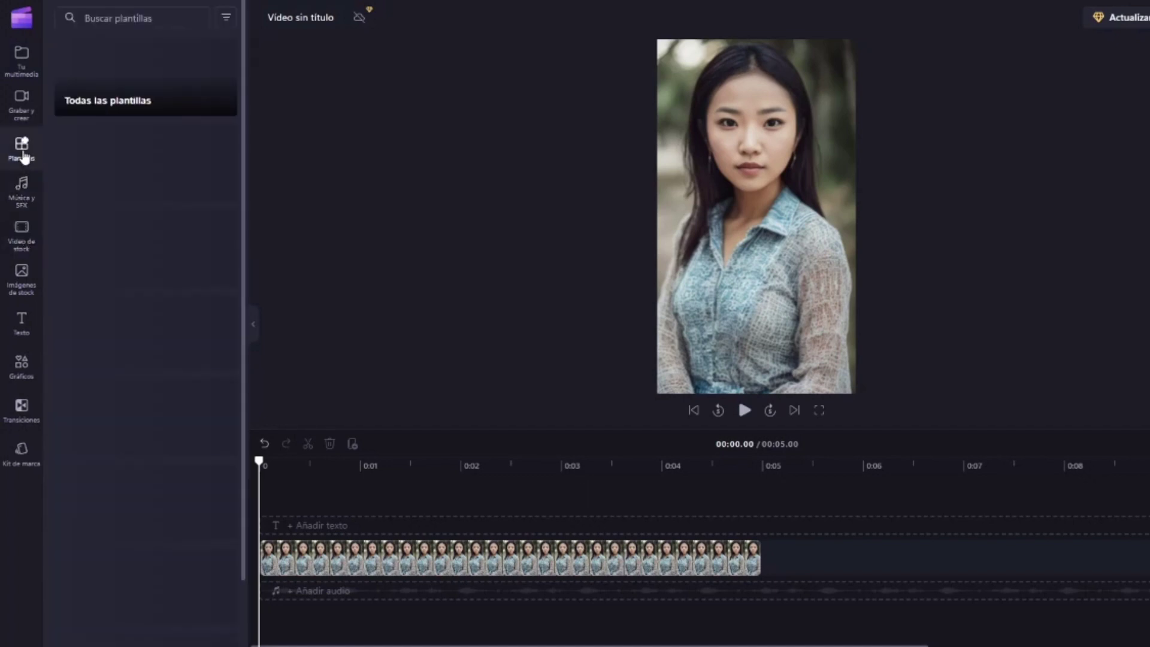
pyautogui.click(20, 114)
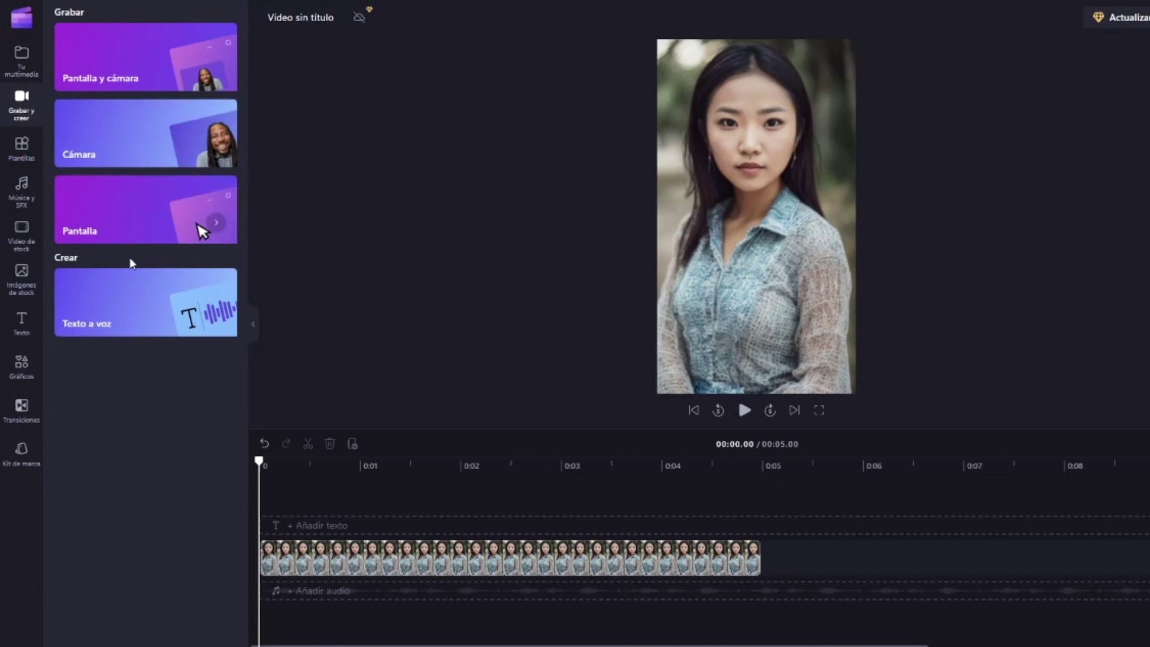
pyautogui.click(125, 312)
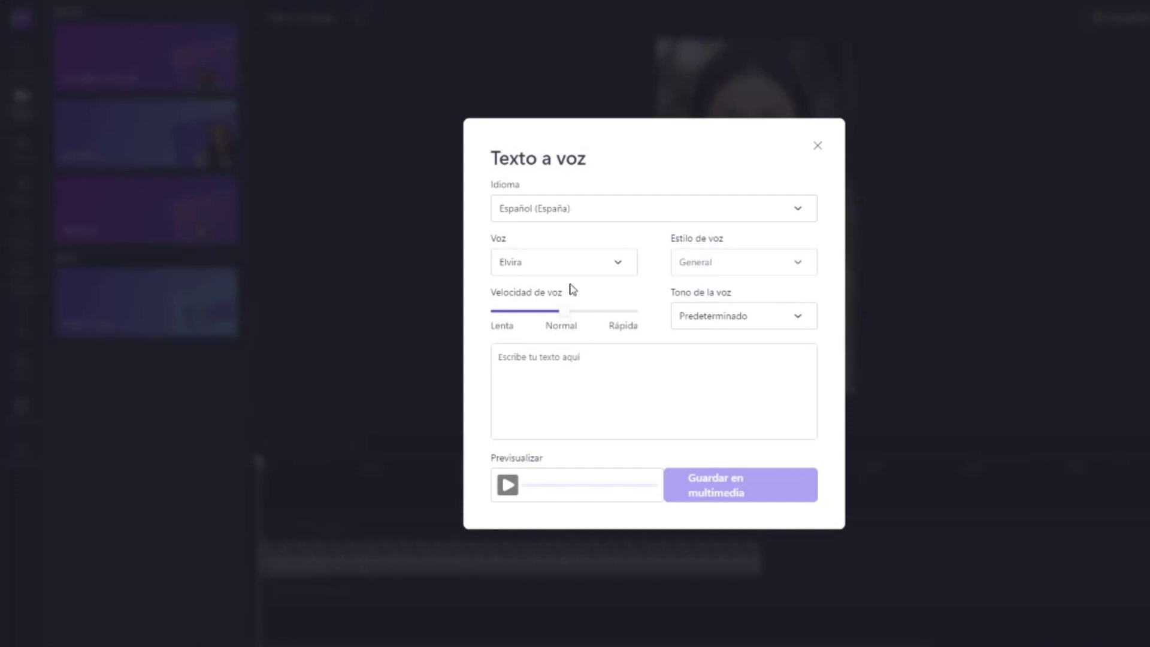
# - Choose the Estrella voice for the text-to-speech, keeping Español (España) as the language after checking the other options
pyautogui.click(584, 272)
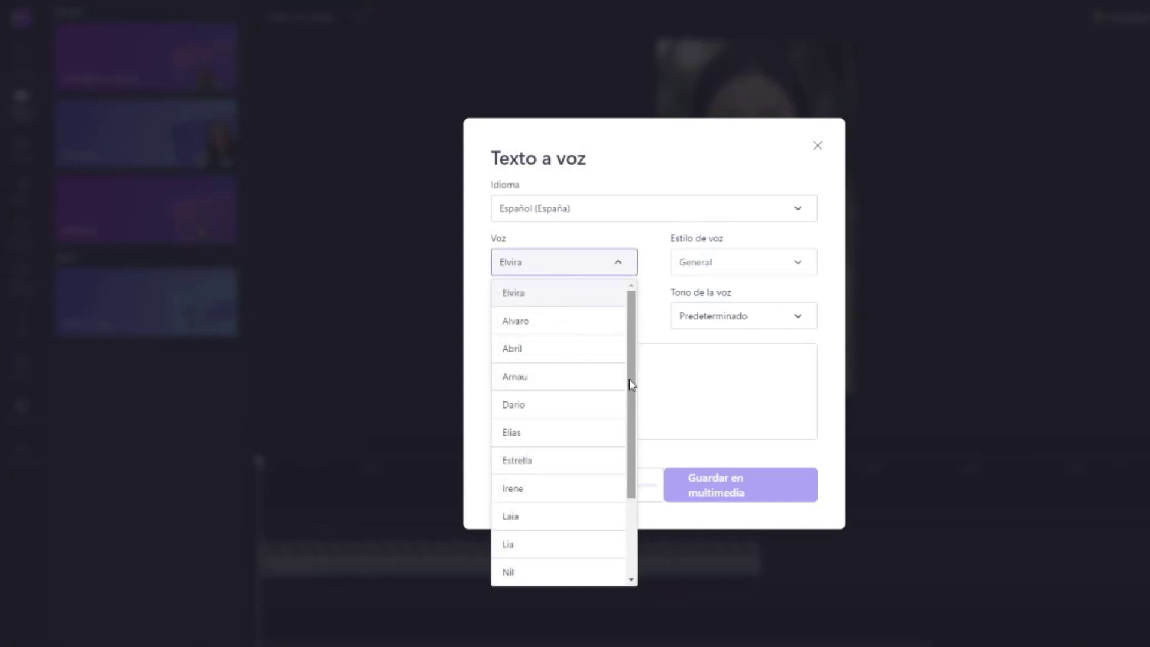
pyautogui.scroll(-2, 626, 487)
pyautogui.moveTo(625, 444); pyautogui.dragTo(606, 336)
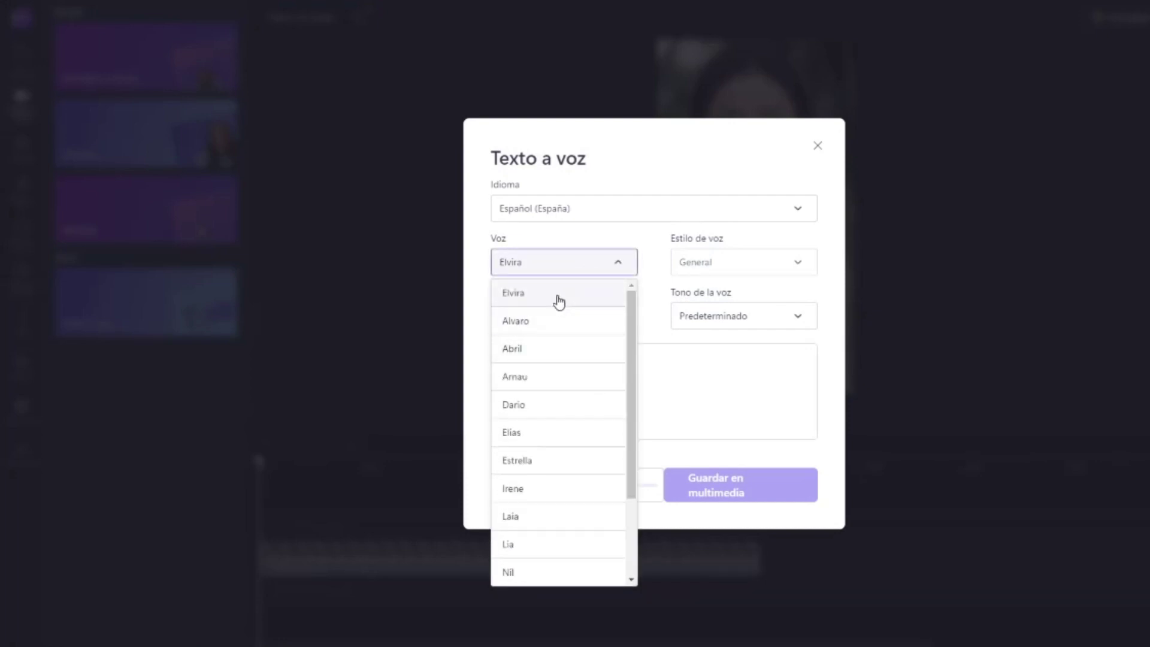
pyautogui.click(566, 466)
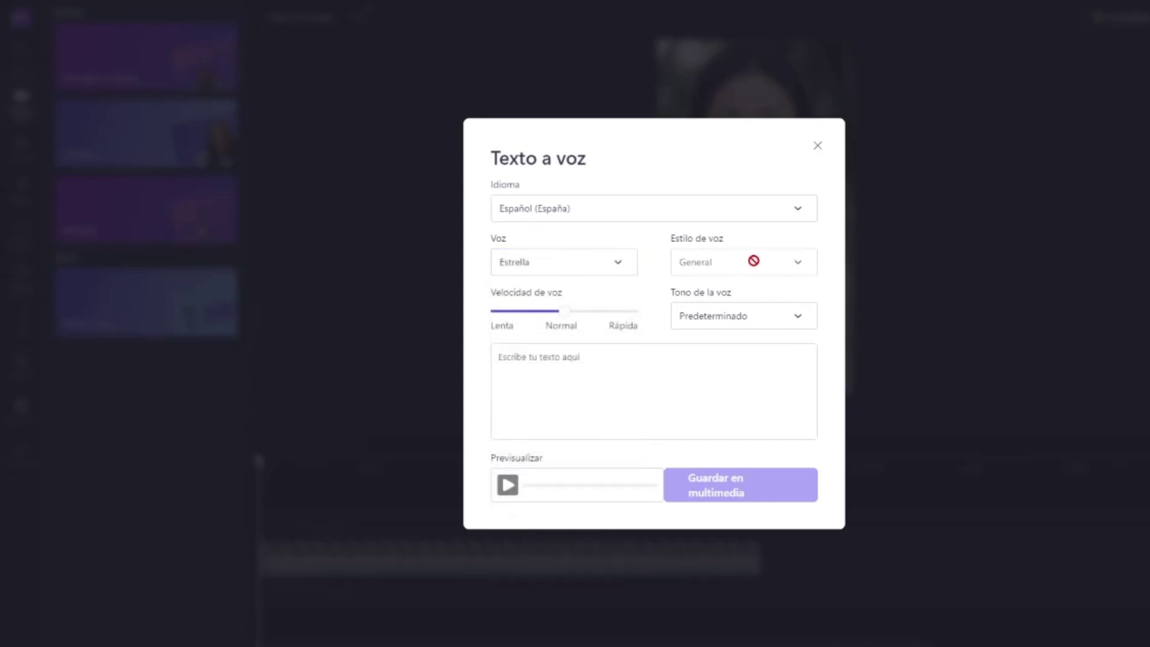
pyautogui.click(763, 211)
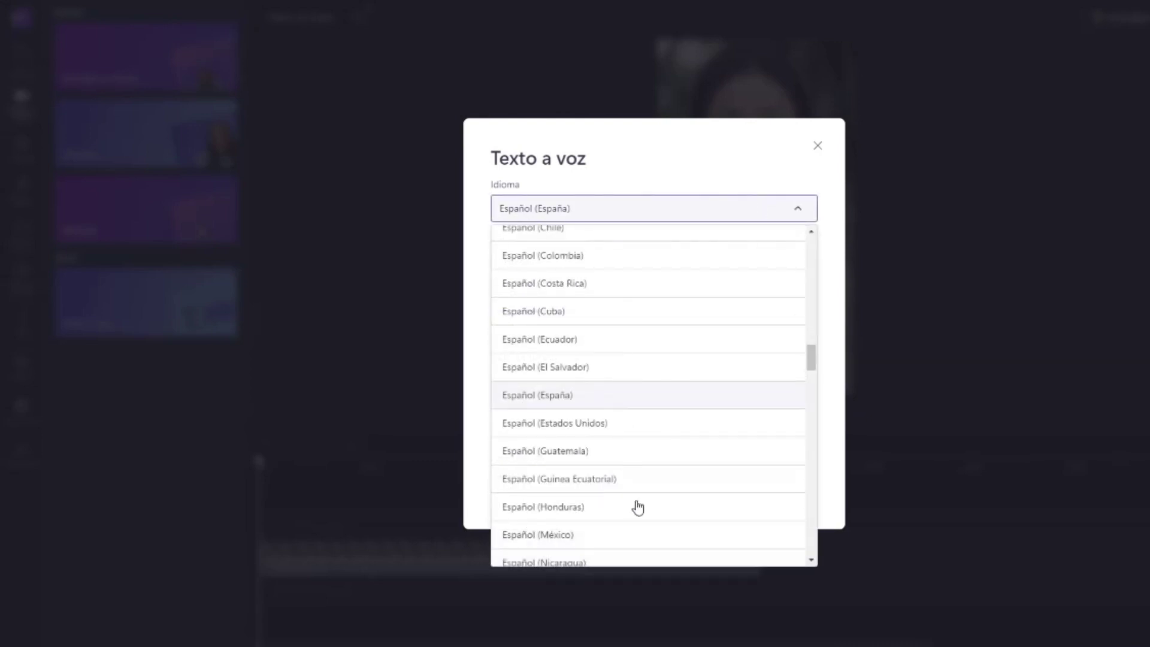
pyautogui.click(741, 205)
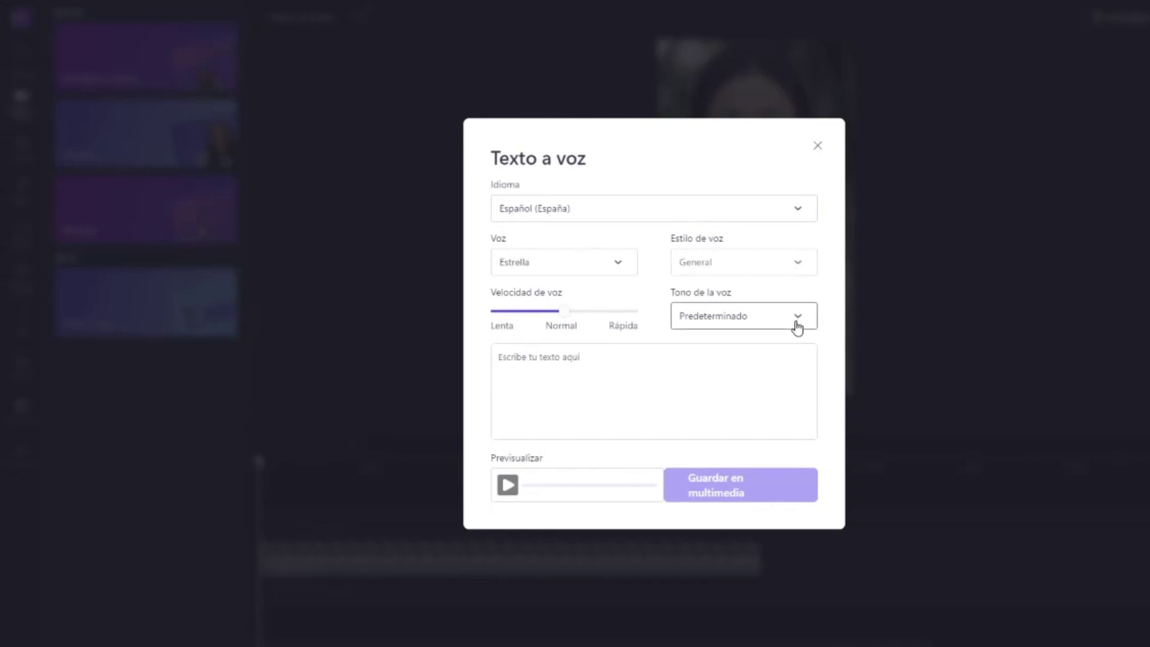
# - Paste the copied phrase "La vida es una aventura, ¡asegúrate de vivirla al máximo!" as the speech text and look through the available voices
pyautogui.rightClick(557, 378)
pyautogui.click(596, 483)
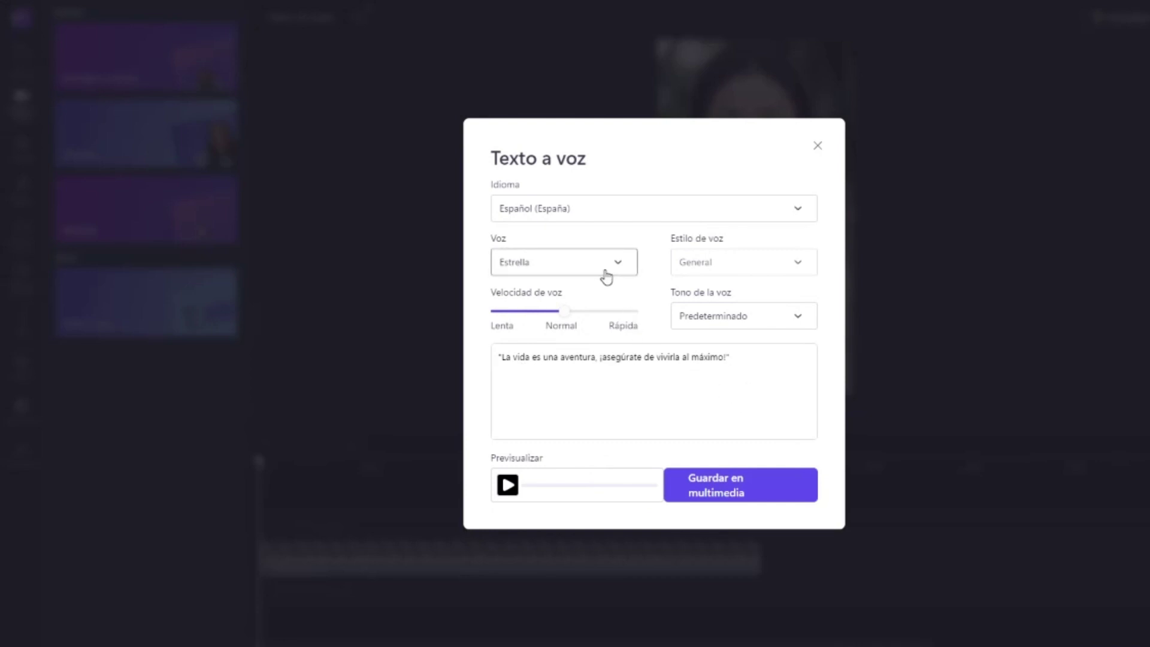
pyautogui.click(623, 264)
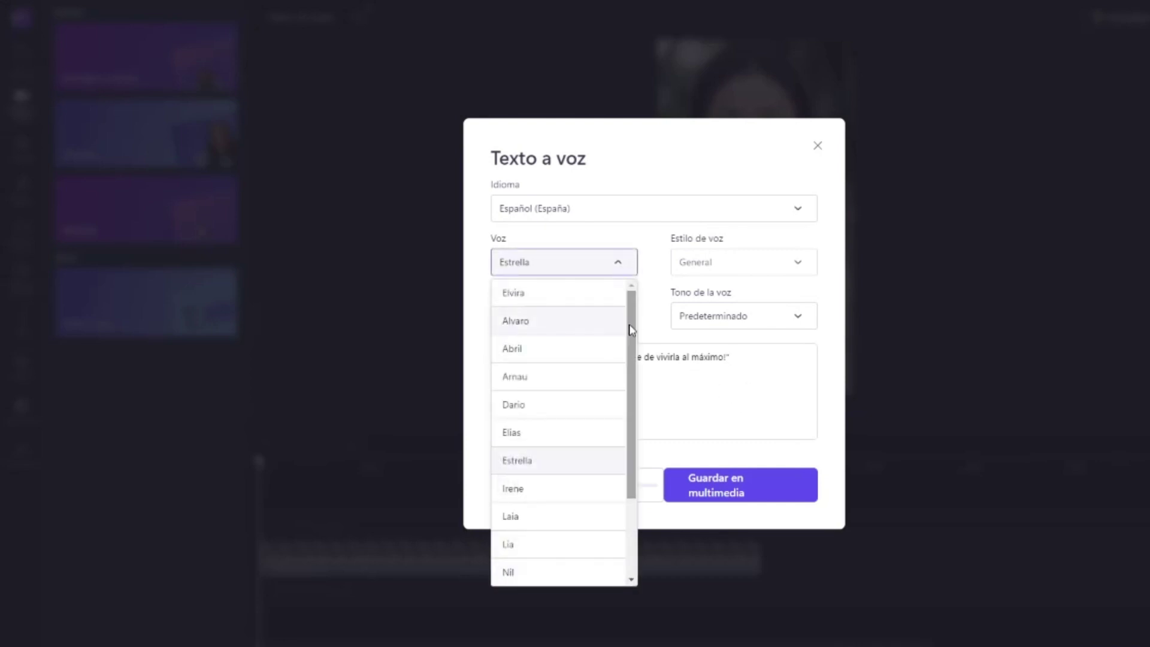
pyautogui.scroll(-2, 630, 432)
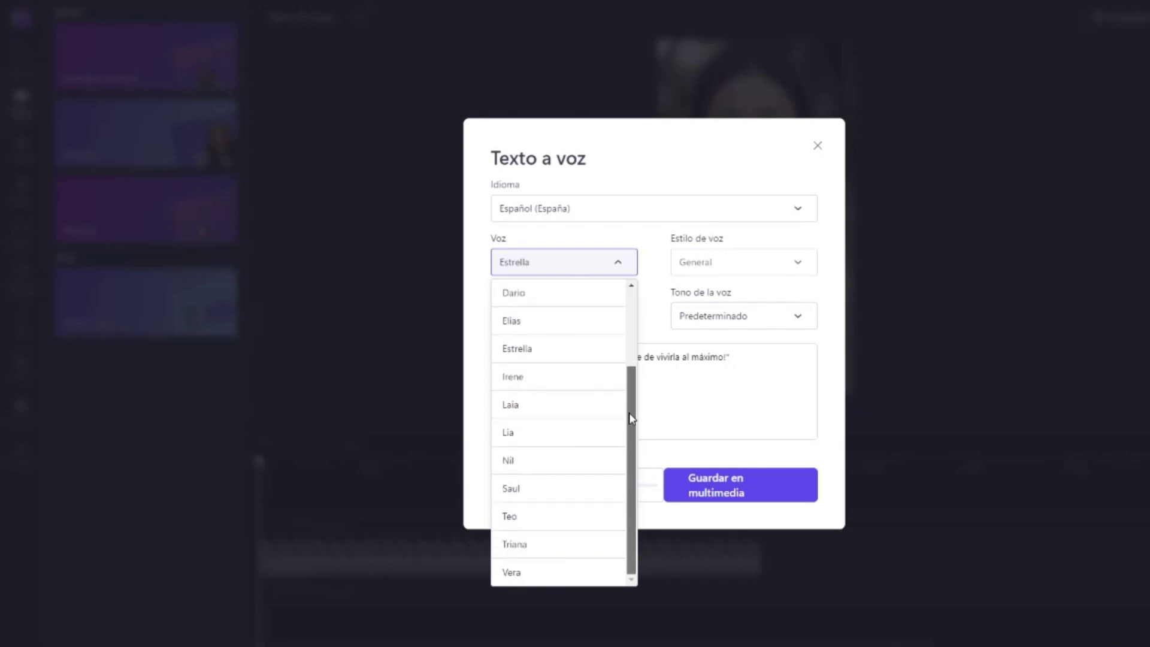
pyautogui.moveTo(630, 417); pyautogui.dragTo(651, 333)
pyautogui.click(751, 281)
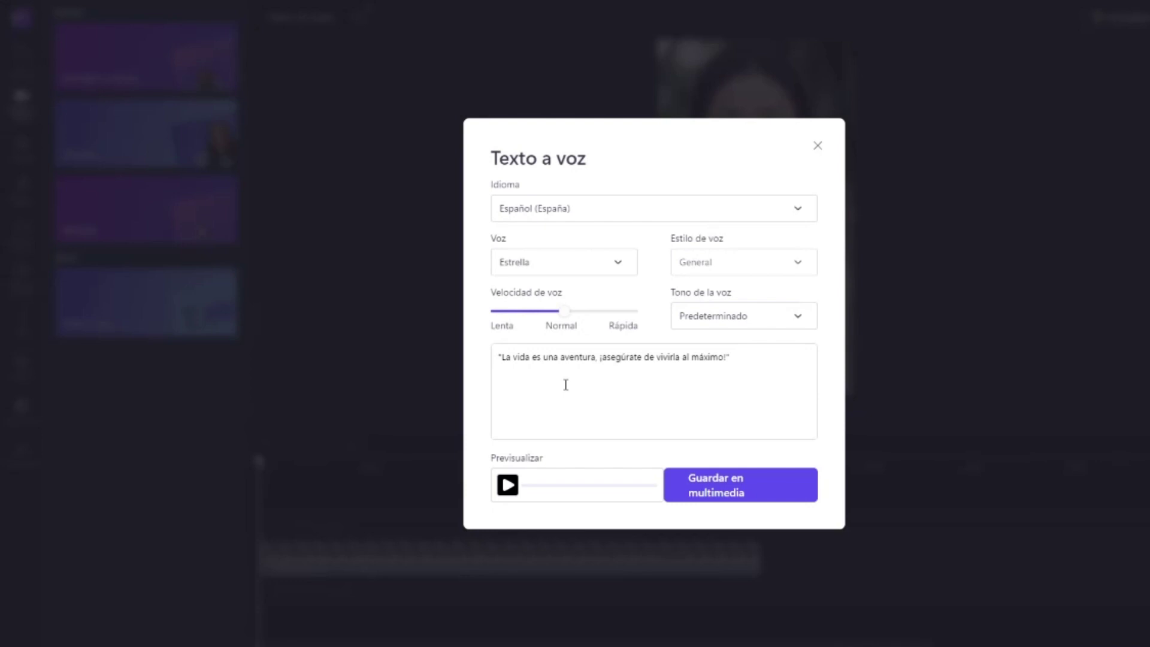
# - Preview the spoken phrase and save the generated voice audio to the project's media
pyautogui.click(508, 485)
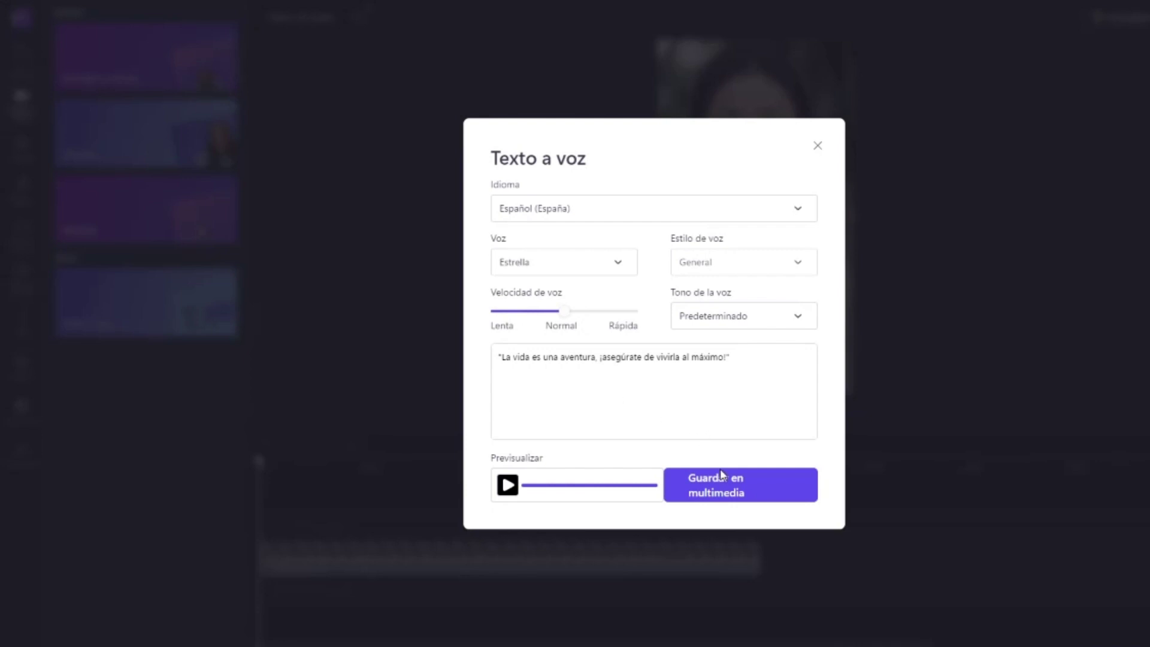
pyautogui.click(725, 494)
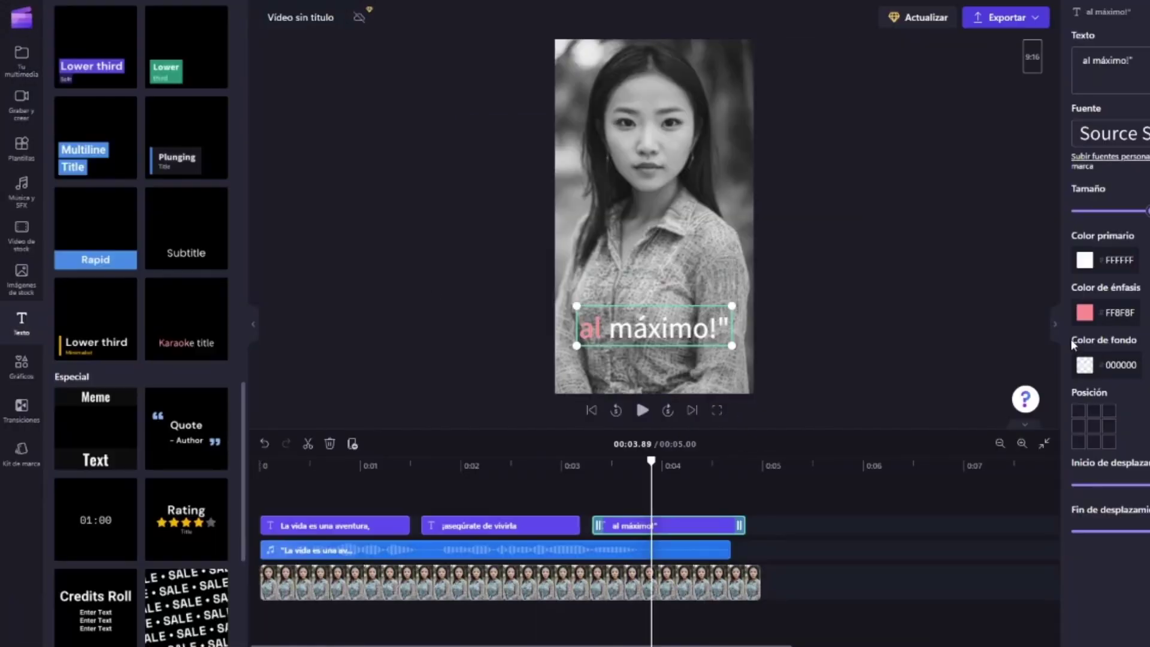
# - Set the "al máximo!" caption's emphasis colour to yellow FBE555 and its background colour to solid black 000000
pyautogui.click(1084, 312)
pyautogui.click(1142, 475)
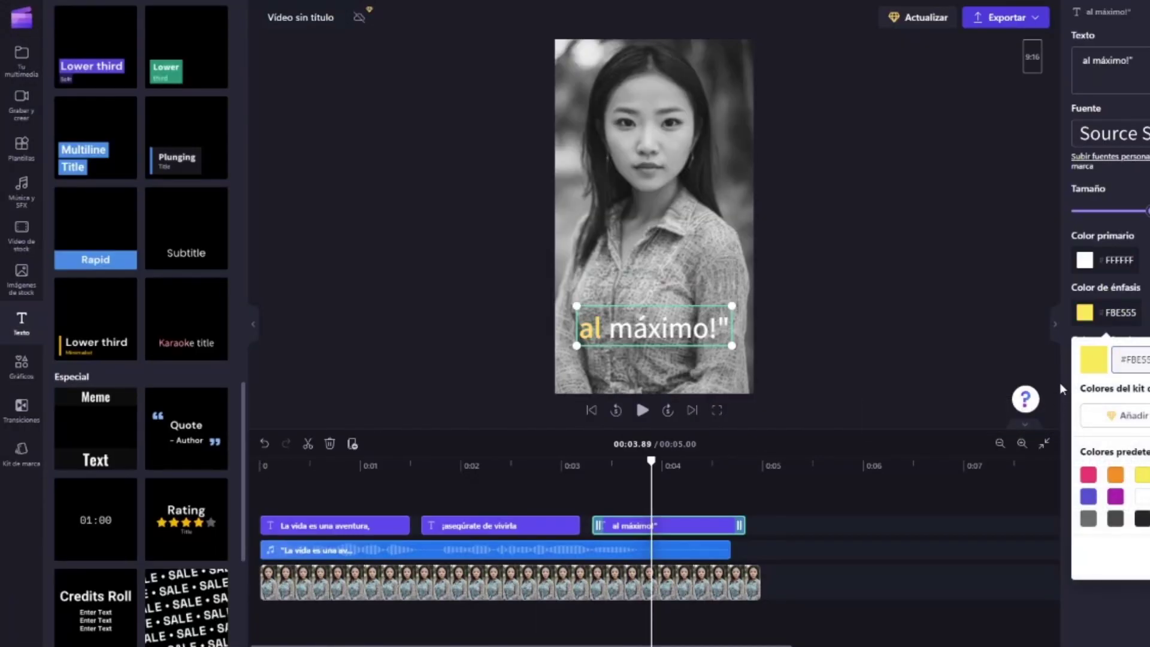
pyautogui.click(1063, 390)
pyautogui.click(1103, 367)
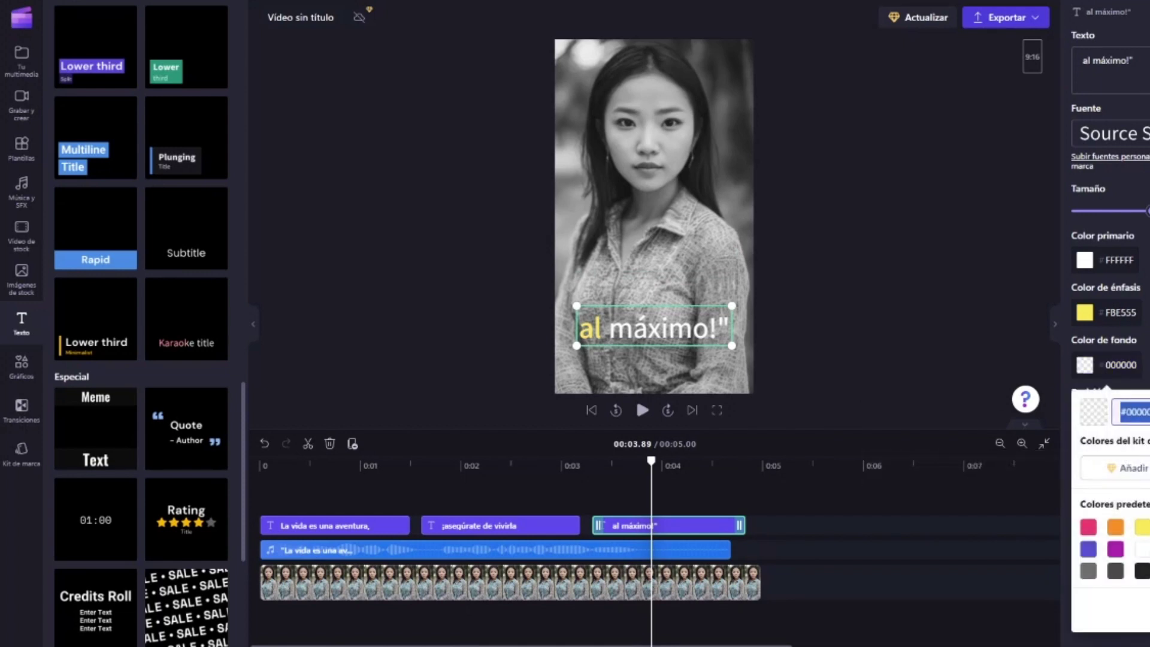
pyautogui.click(1141, 571)
pyautogui.click(846, 255)
# - Adjust the size and placement of the three captions over the portrait, staggering them downwards with the last one shifted to the right
pyautogui.click(490, 497)
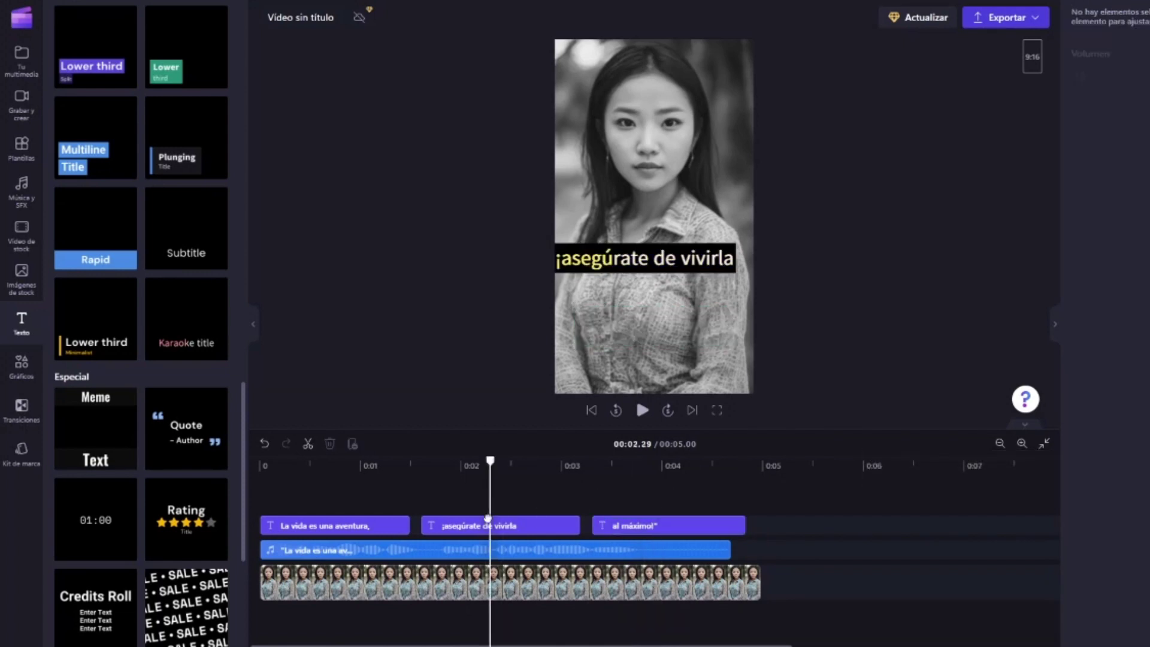
pyautogui.click(575, 264)
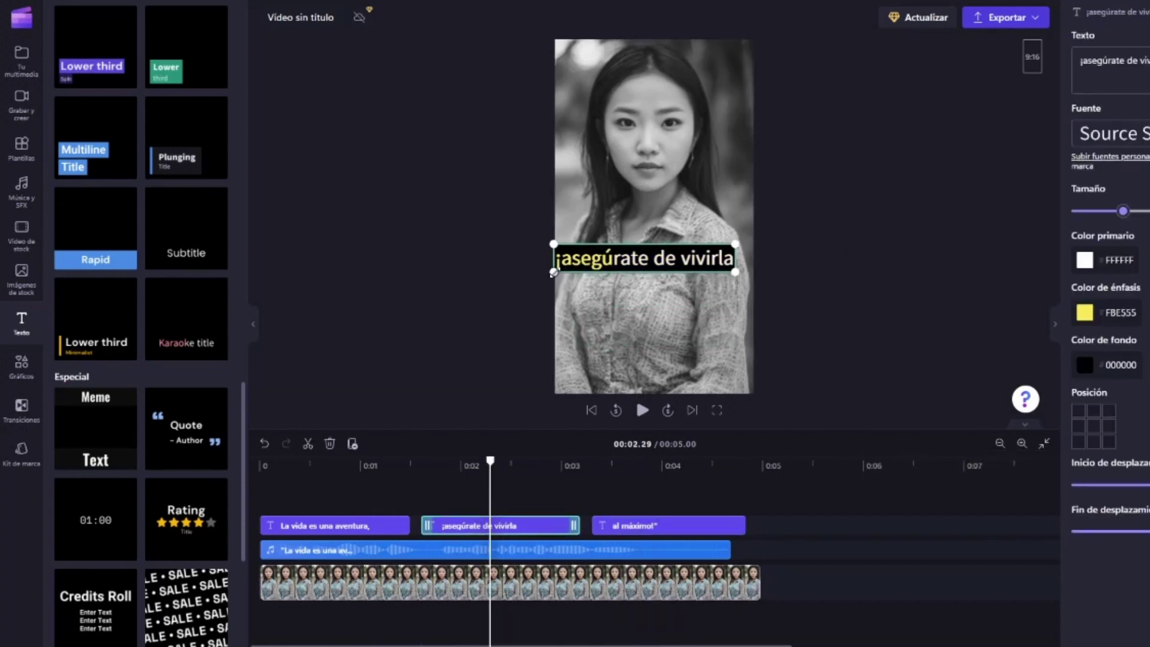
pyautogui.click(631, 497)
pyautogui.click(651, 525)
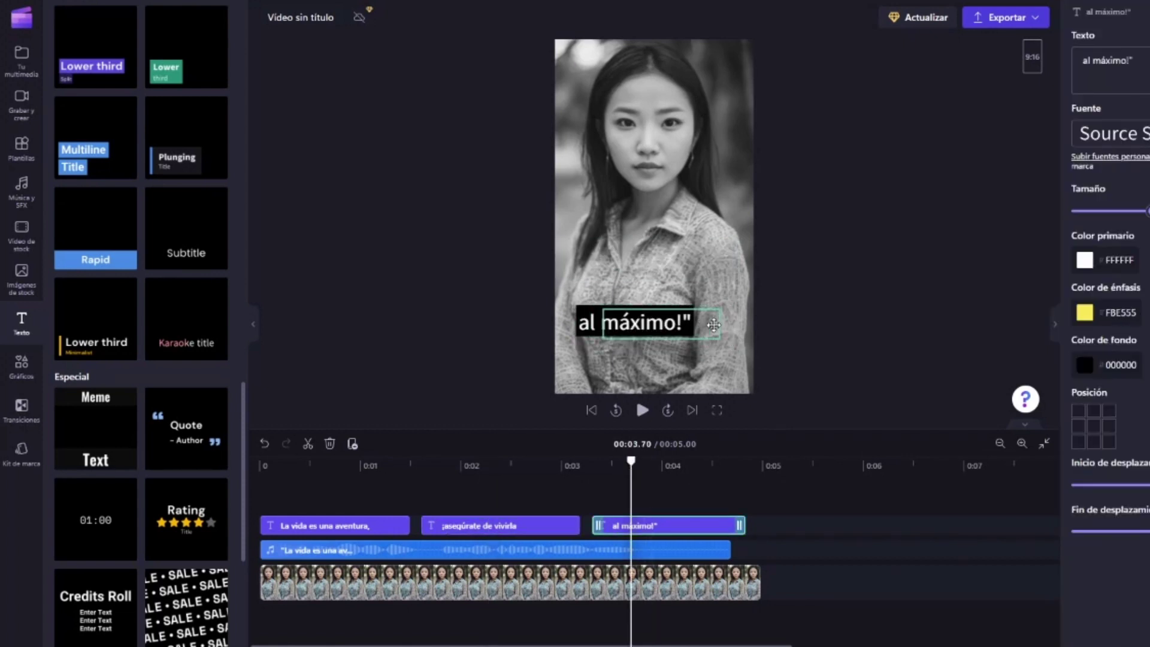
pyautogui.click(356, 497)
pyautogui.click(359, 526)
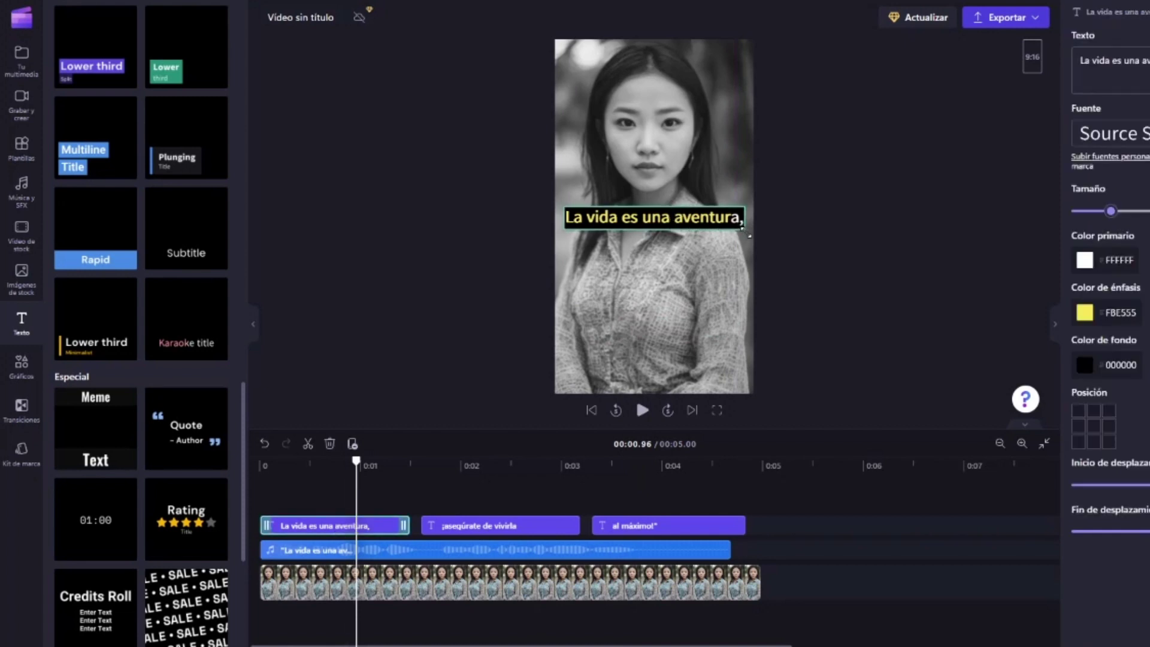
# - Play the video from the start and replay it from the second caption to check the captions against the voice
pyautogui.click(262, 477)
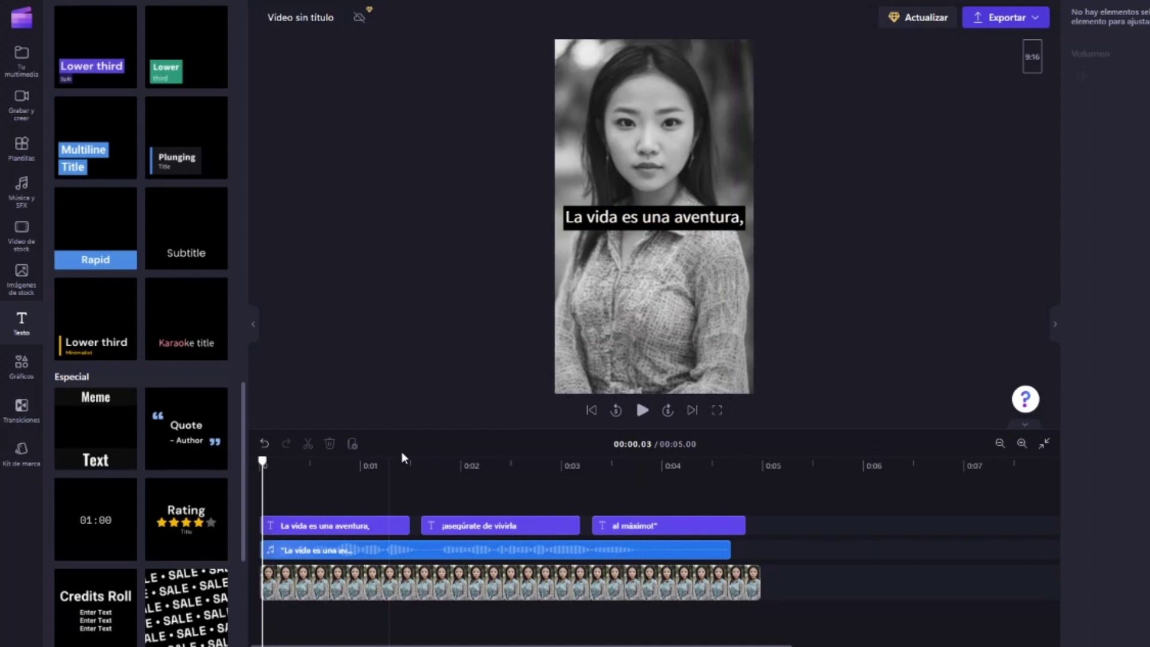
pyautogui.click(642, 412)
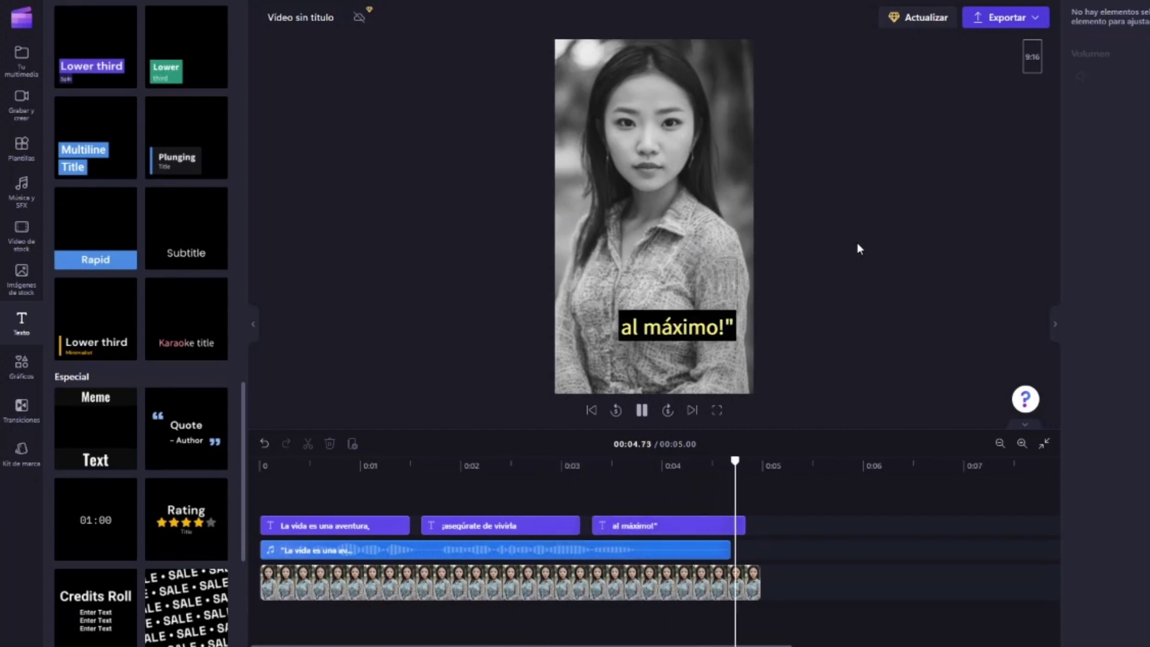
pyautogui.click(494, 494)
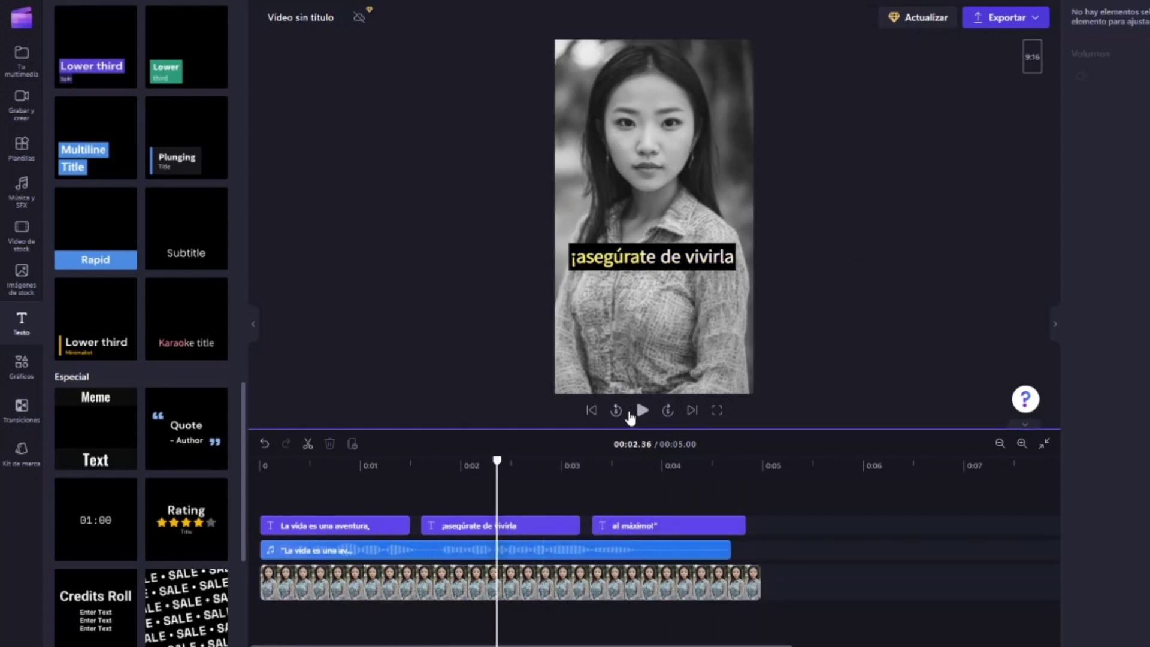
pyautogui.click(641, 411)
pyautogui.click(641, 411)
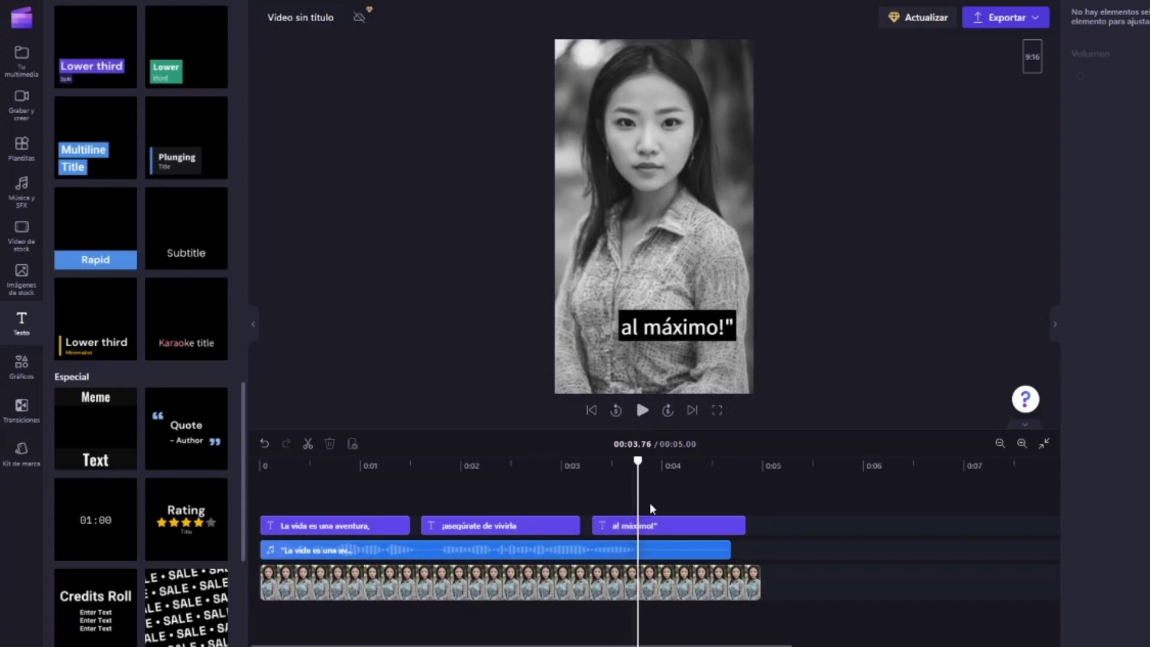
# - Retime the last two captions to match the voice, ending "al máximo!" at about 3.76 s, and replay the video from the start
pyautogui.moveTo(744, 525); pyautogui.dragTo(662, 526)
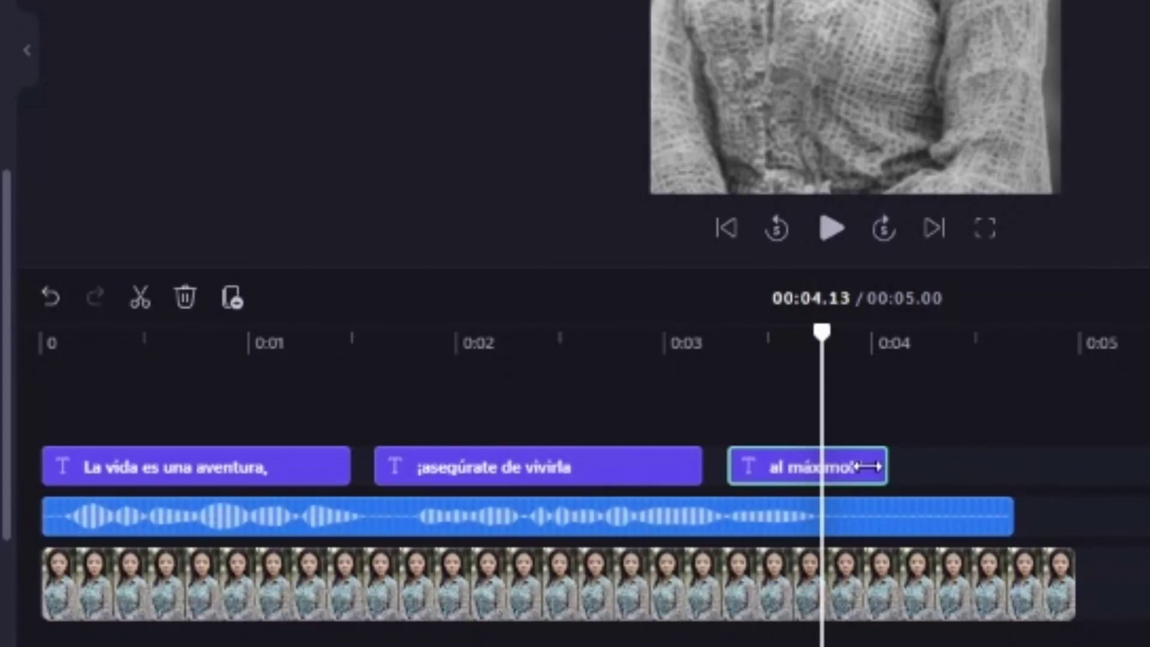
pyautogui.moveTo(866, 466); pyautogui.dragTo(828, 467)
pyautogui.click(686, 467)
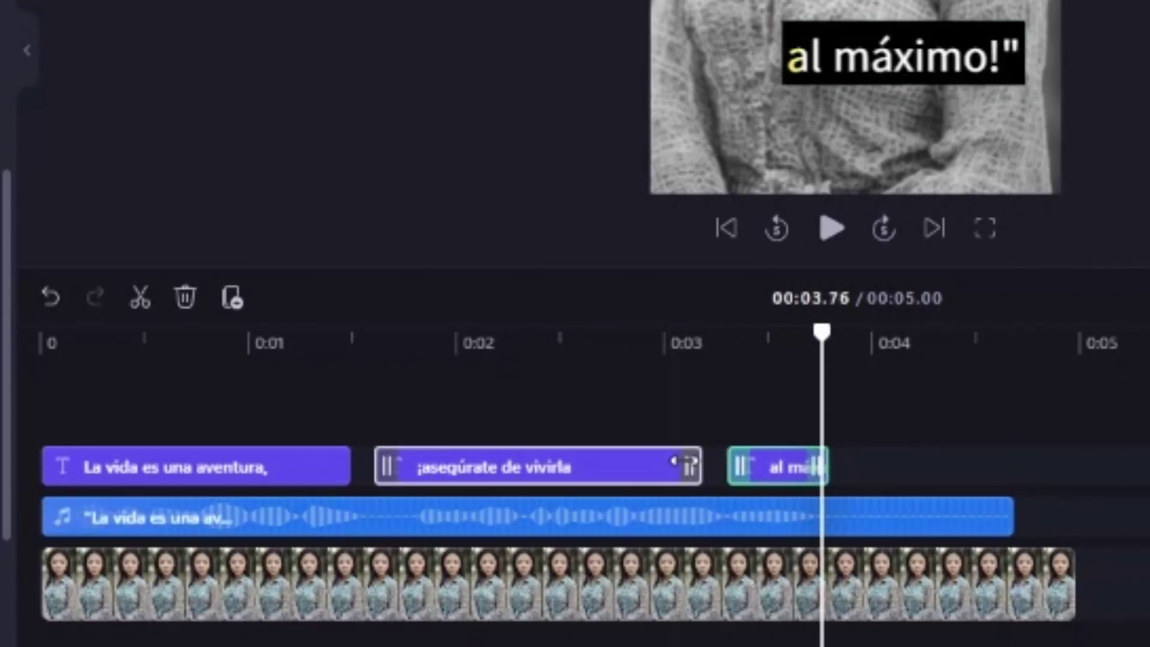
pyautogui.moveTo(688, 466); pyautogui.dragTo(717, 466)
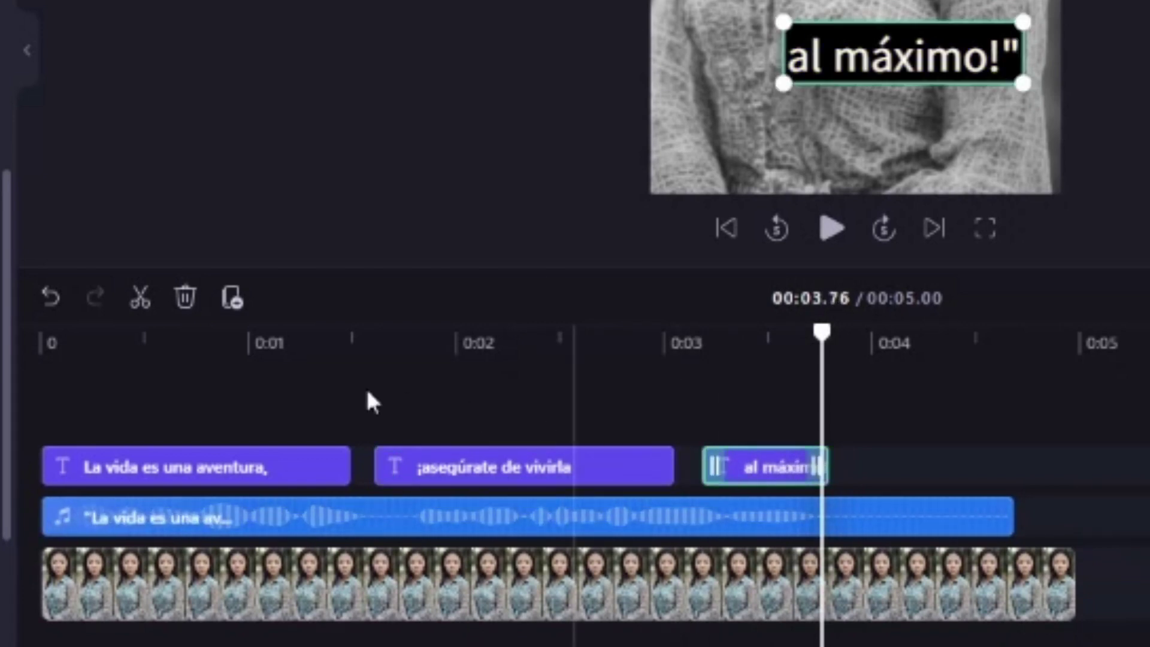
pyautogui.click(38, 398)
pyautogui.click(823, 229)
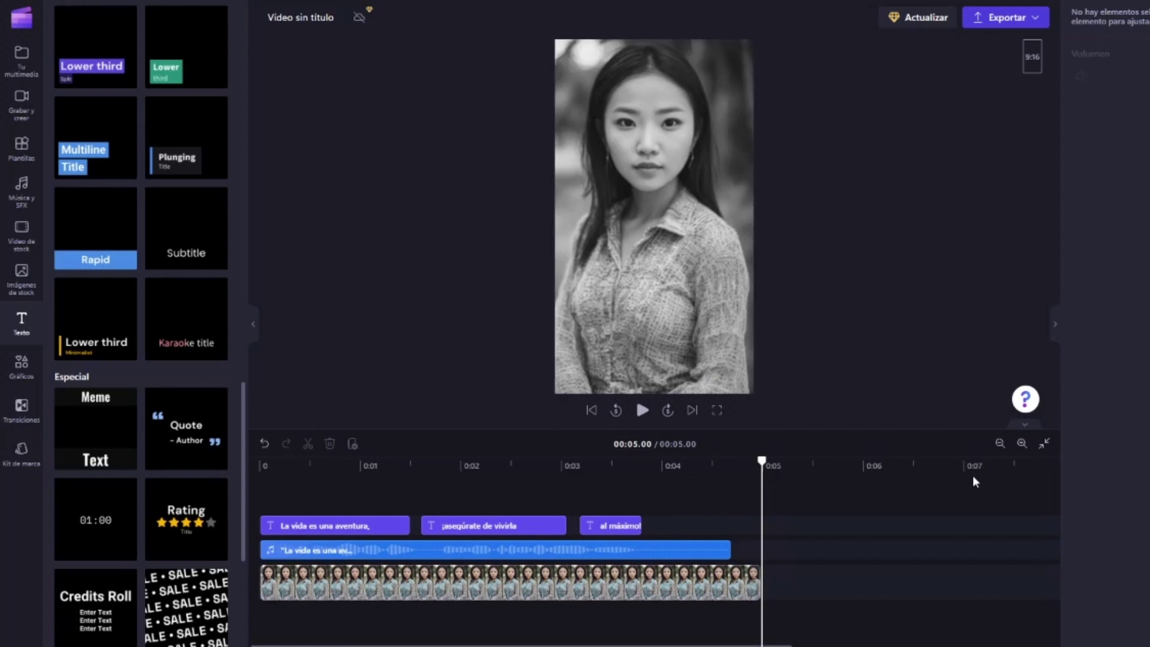
# - Add a Credits Roll title to the timeline directly after the portrait clip, starting at 5 s
pyautogui.click(1000, 444)
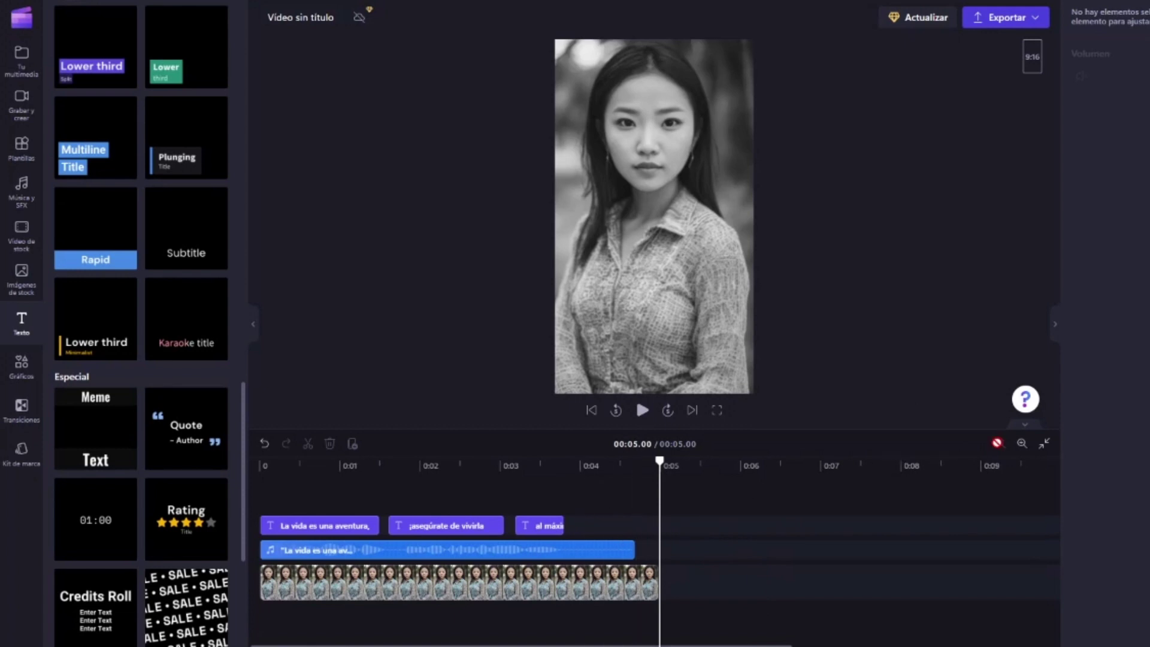
pyautogui.click(257, 482)
pyautogui.click(783, 508)
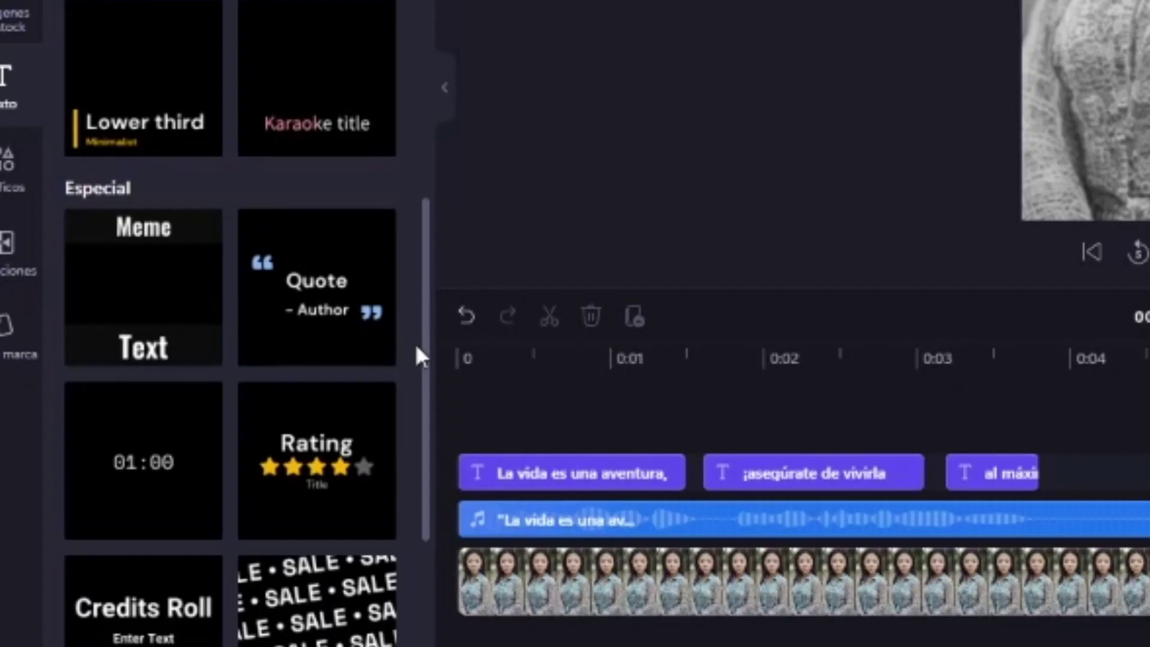
pyautogui.scroll(-1, 240, 484)
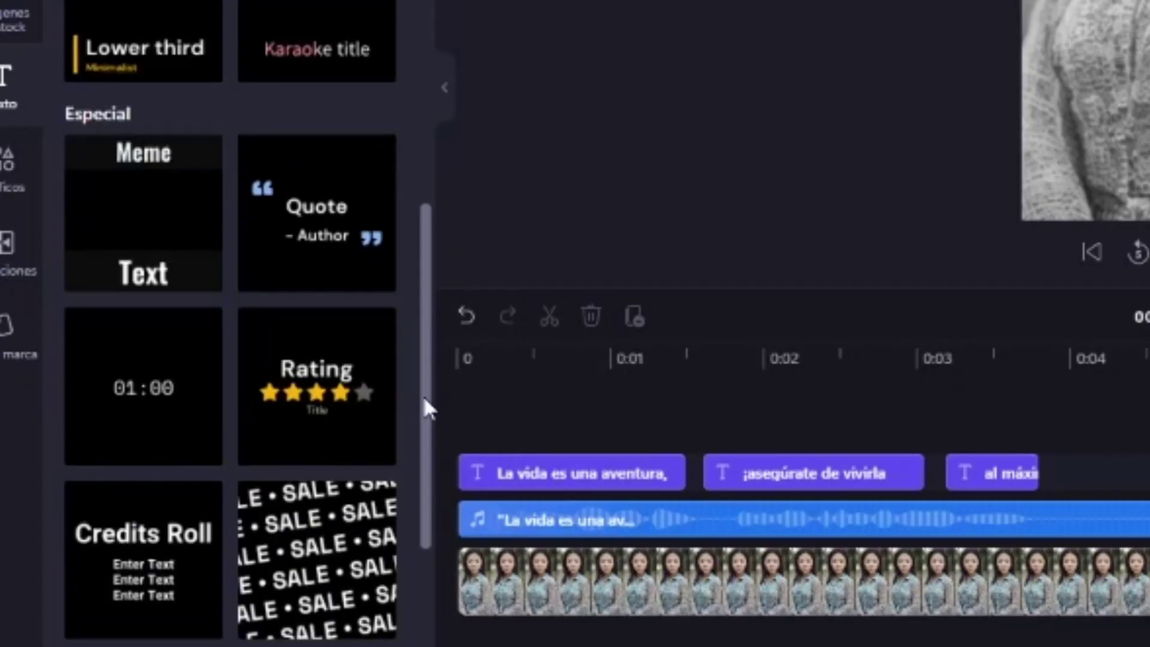
pyautogui.moveTo(422, 392); pyautogui.dragTo(423, 468)
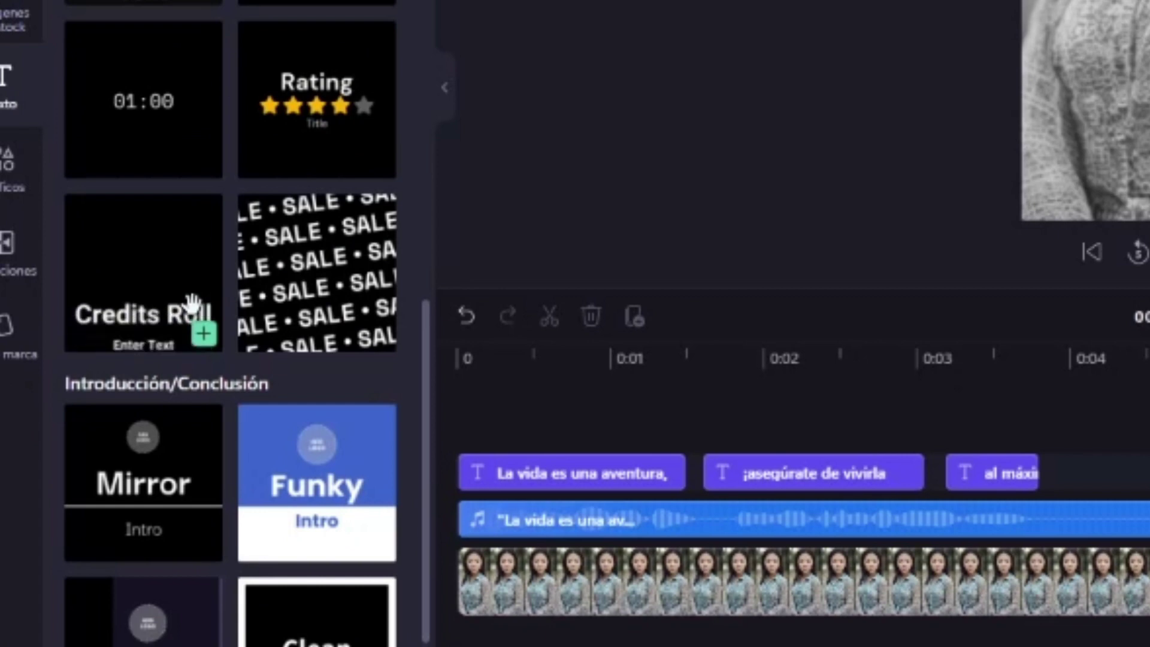
pyautogui.click(204, 334)
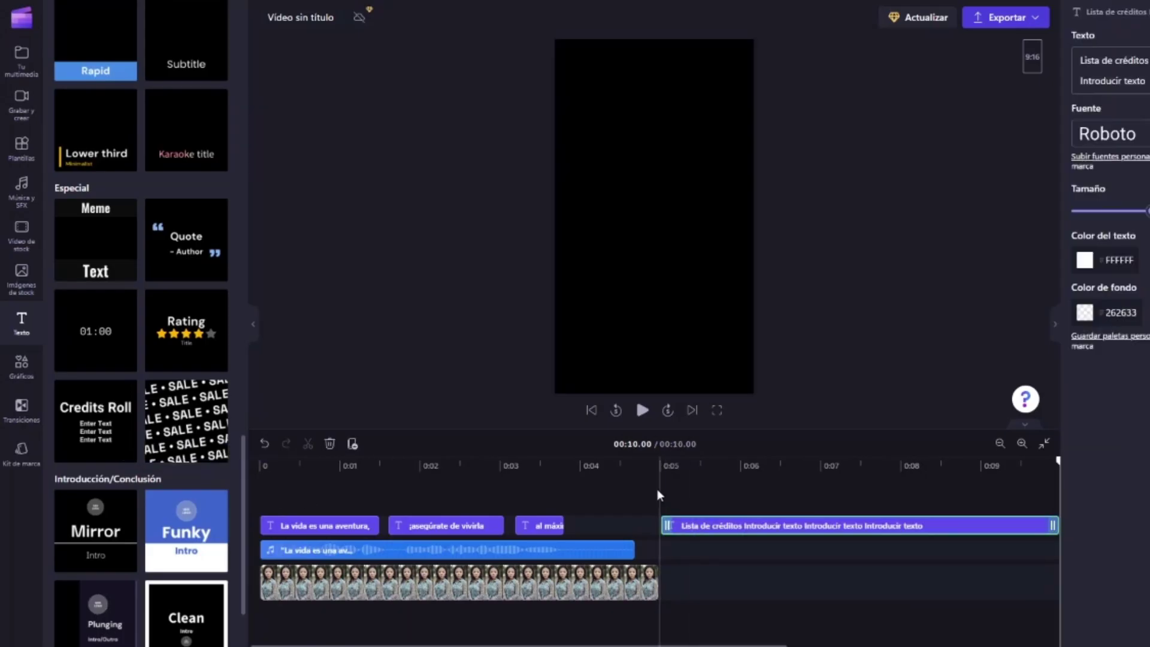
# - Replace the heading line of the credits title at 5 s with "Para más frases"
pyautogui.click(659, 489)
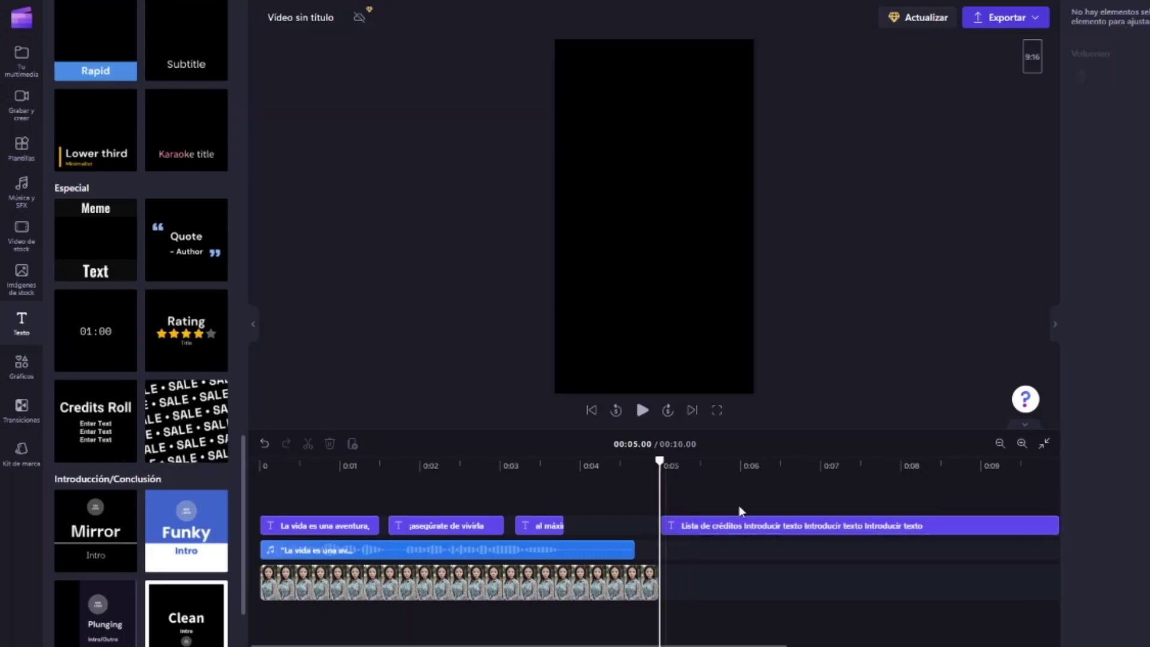
pyautogui.click(825, 527)
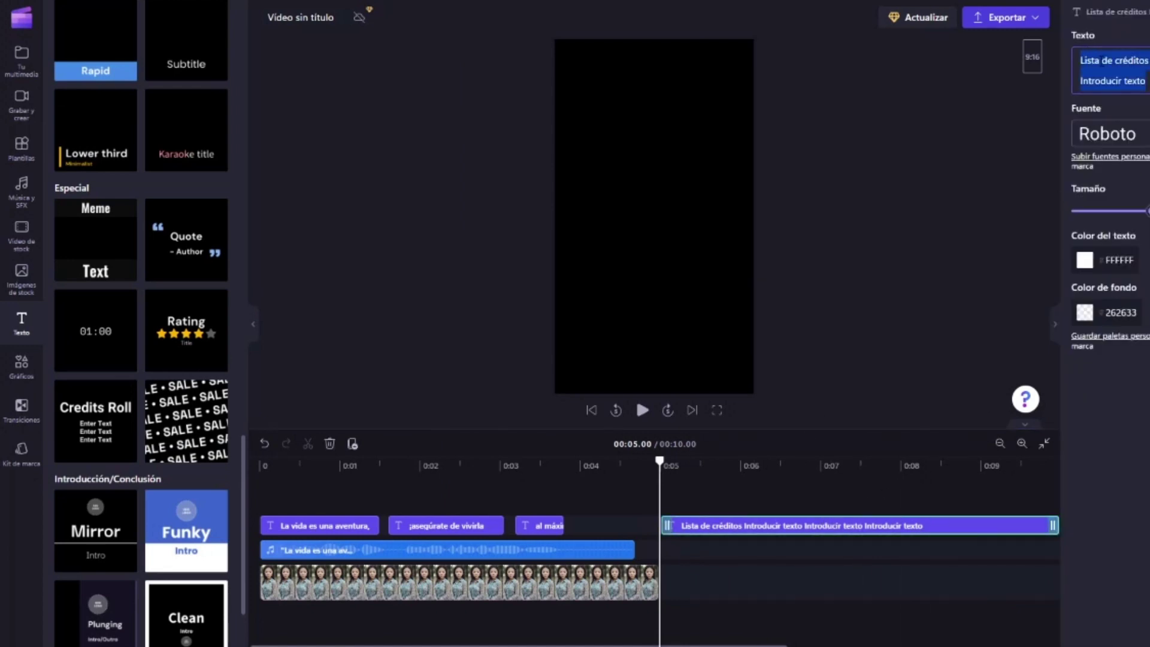
pyautogui.press('BackSpace')
pyautogui.write('Para')
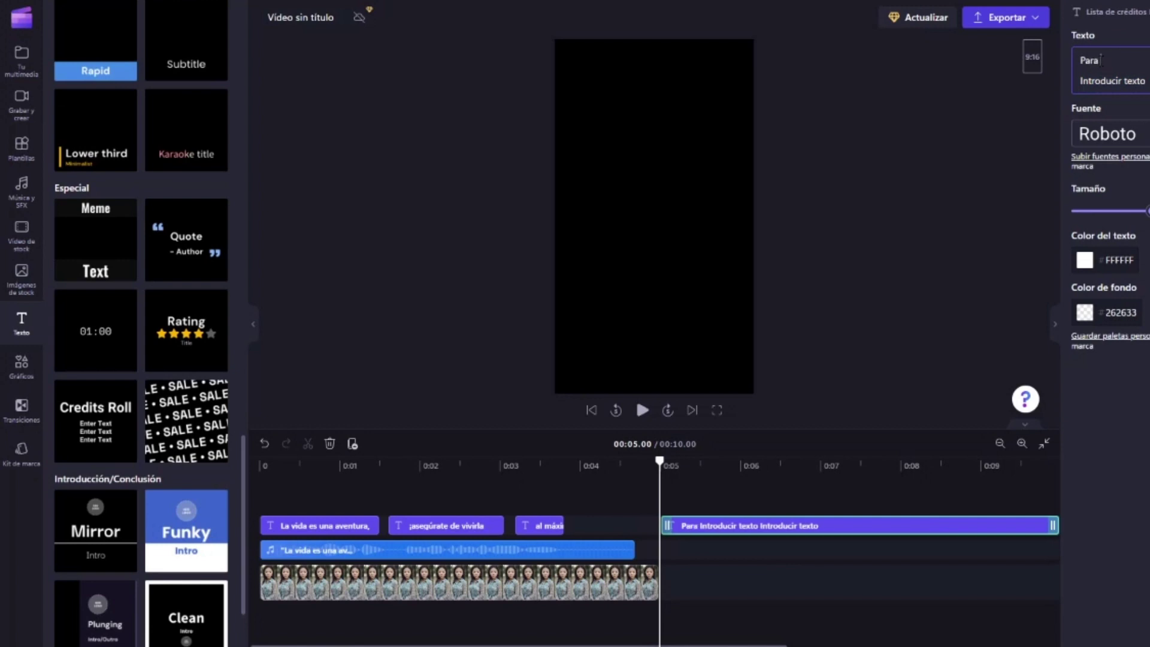
pyautogui.write(' mása')
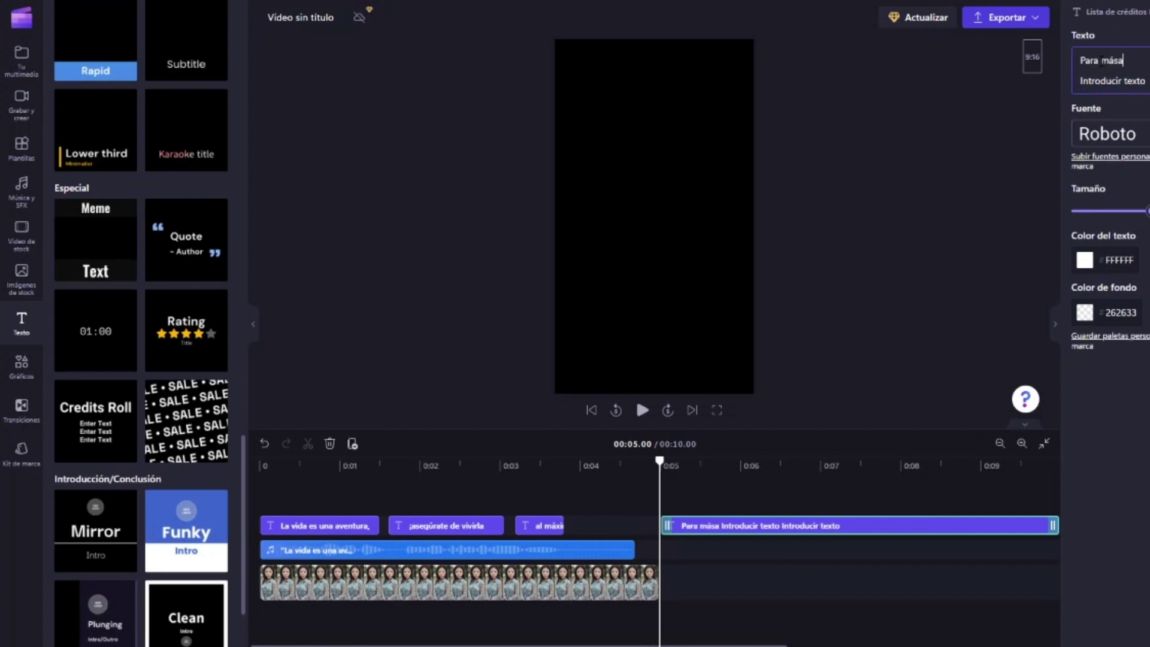
pyautogui.press('BackSpace')
pyautogui.write('frases sis')
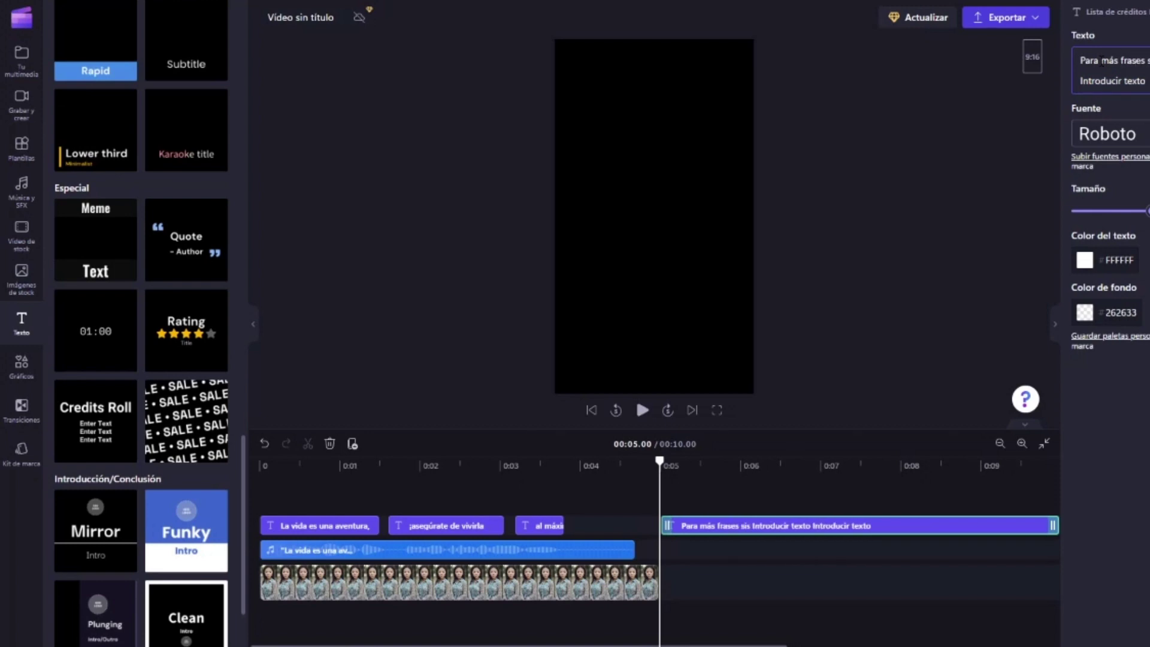
pyautogui.press('BackSpace')
pyautogui.press('BackSpace')
pyautogui.press('Down')
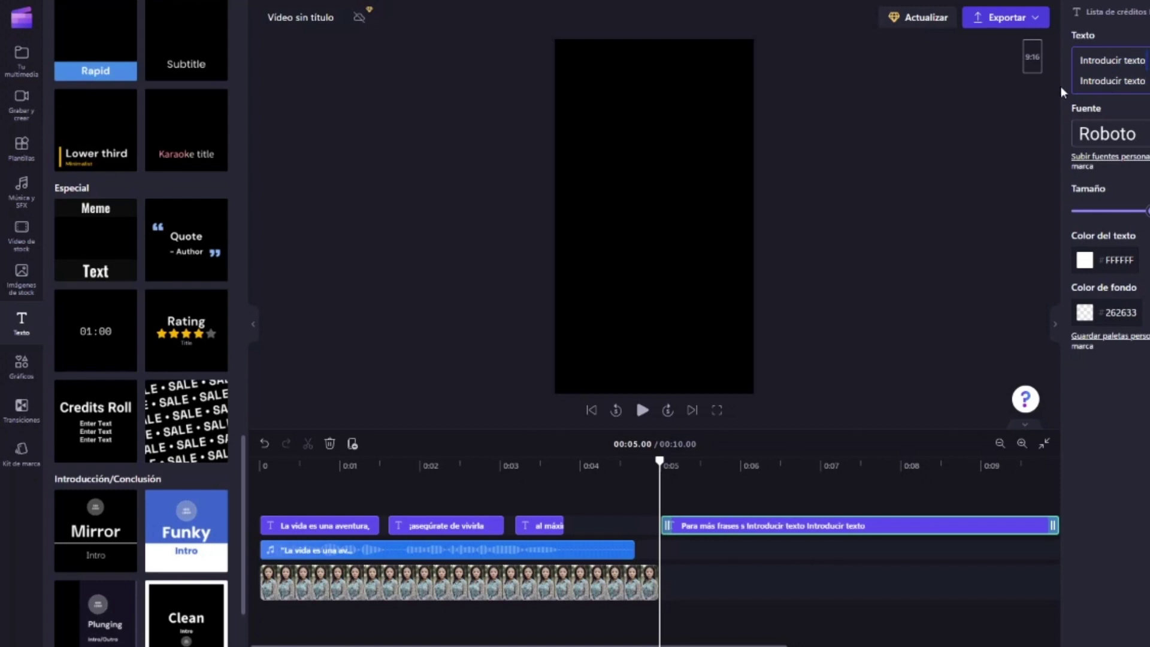
# - Replace the remaining placeholder lines of the credits title with "suscribete al canal" and "Frases y Edit"
pyautogui.hotkey('ctrl', 'a')
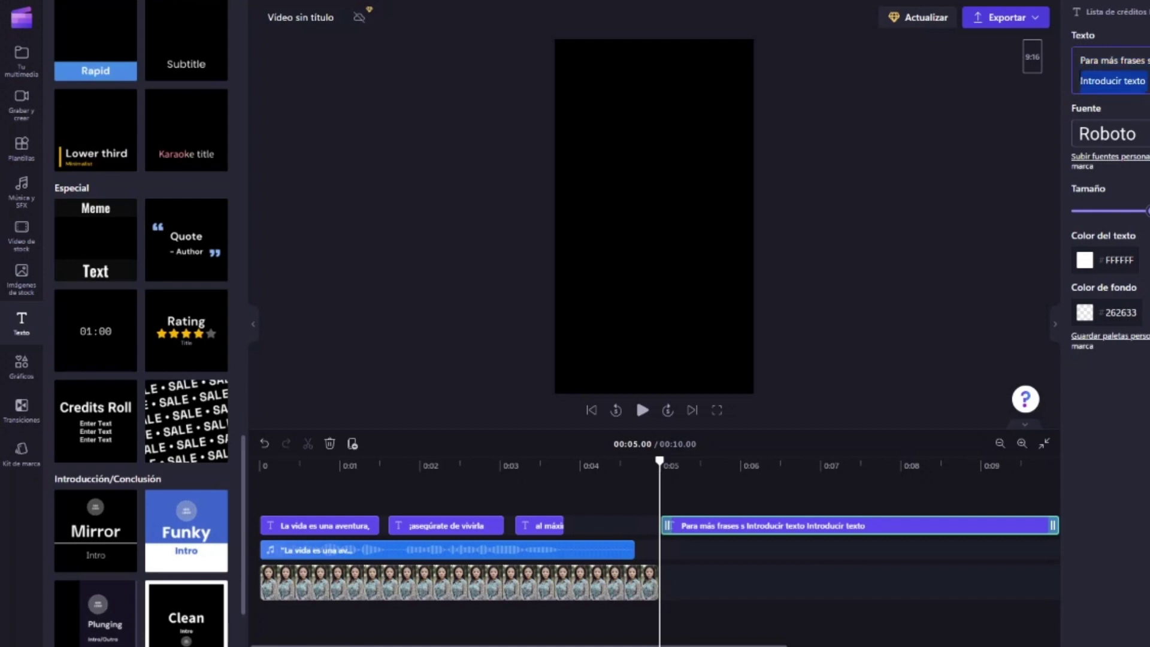
pyautogui.press('BackSpace')
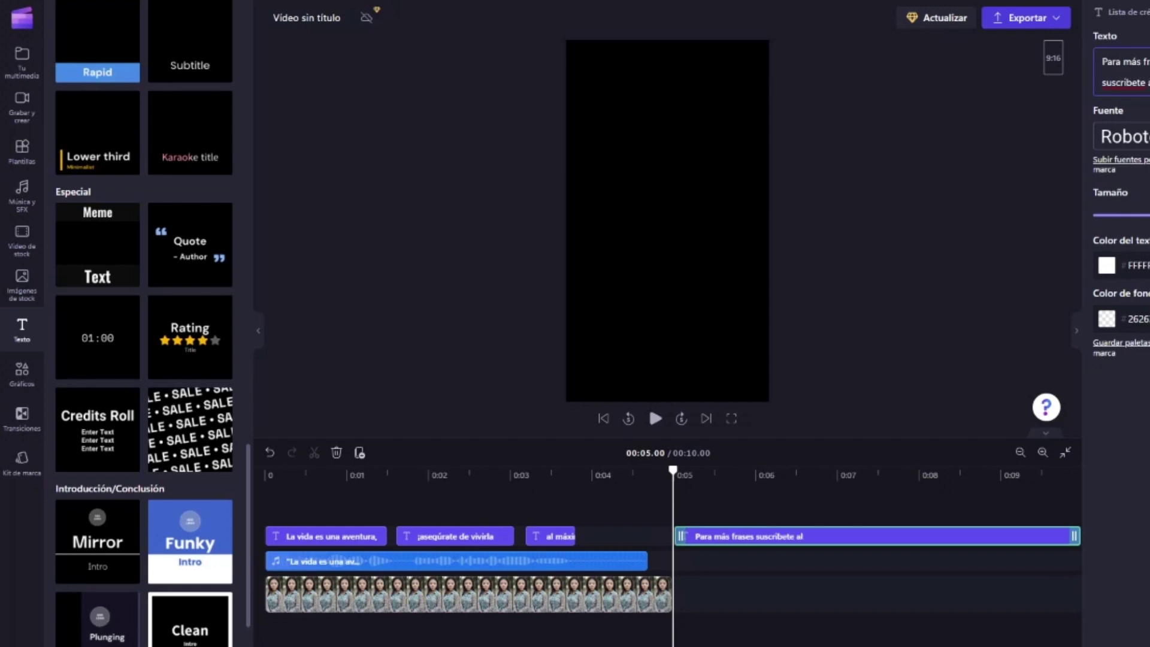
pyautogui.press('Return')
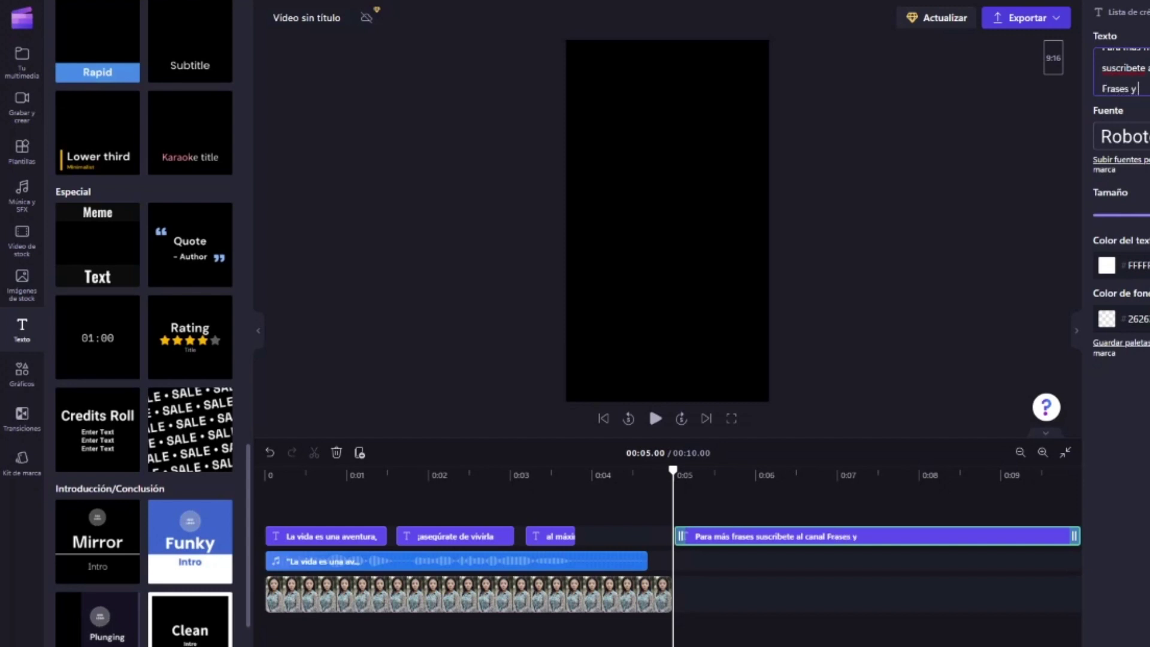
pyautogui.press('Return')
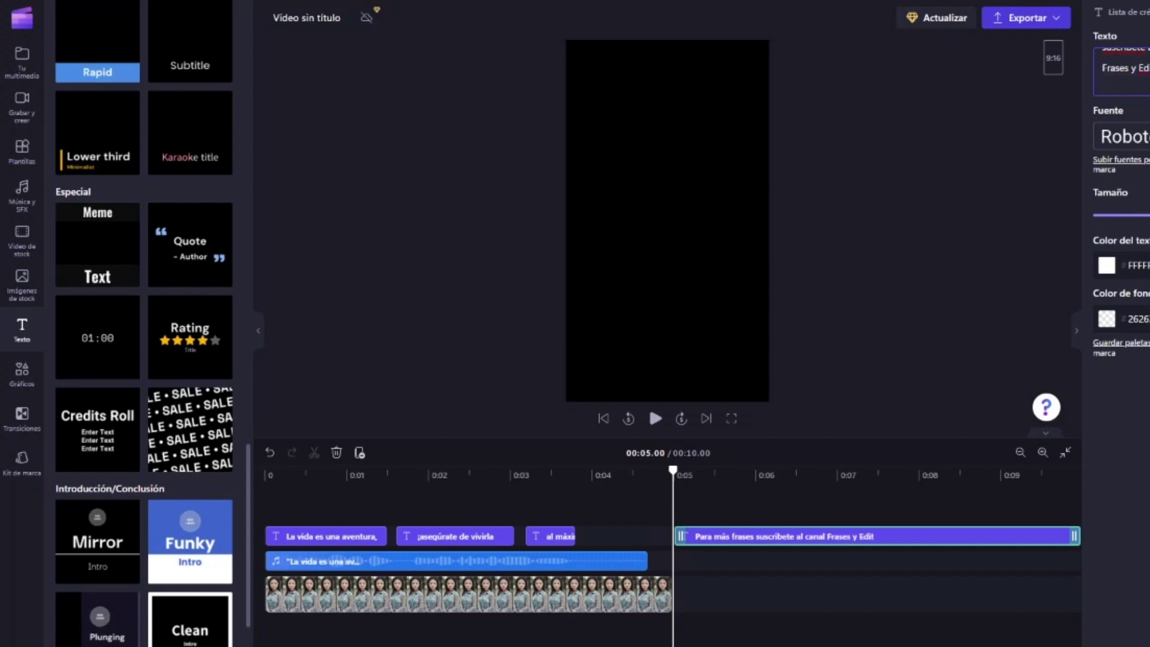
# - Preview the credits title twice from 5 s to check how its text fits the vertical frame
pyautogui.click(655, 419)
pyautogui.click(655, 419)
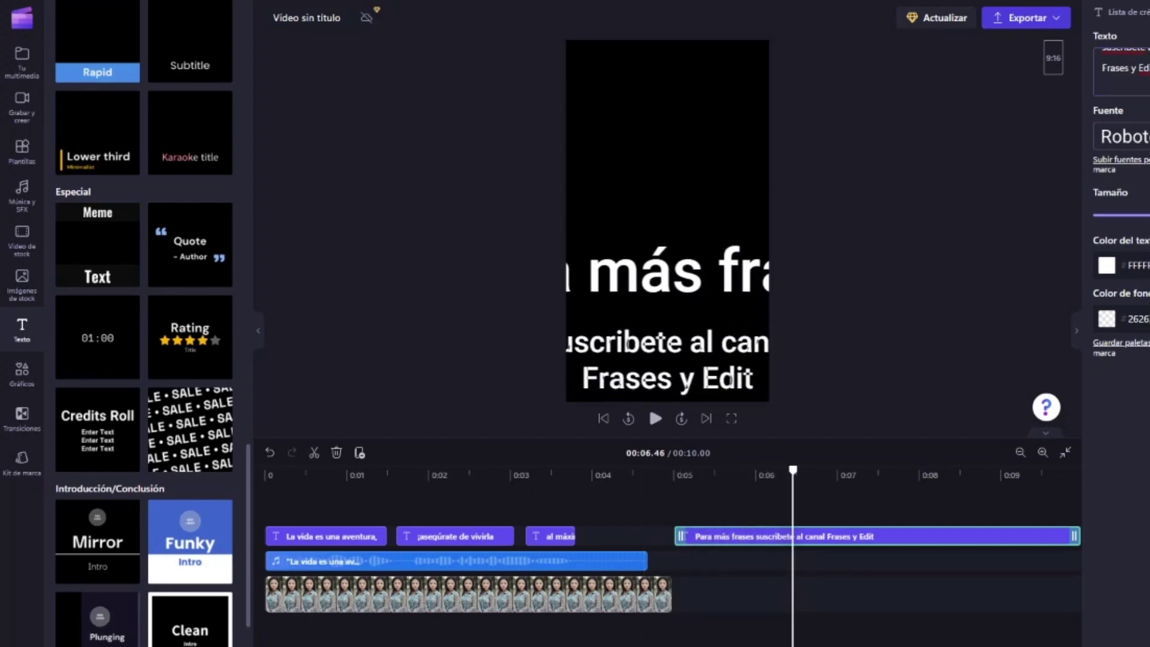
pyautogui.click(677, 302)
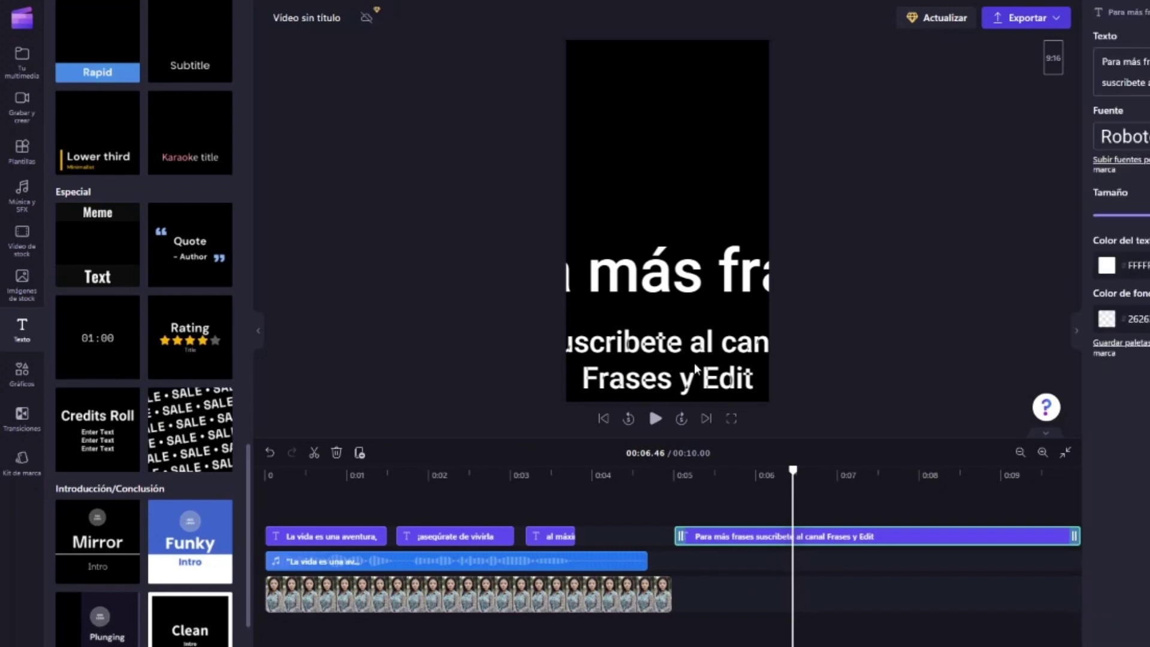
pyautogui.click(677, 482)
pyautogui.click(708, 536)
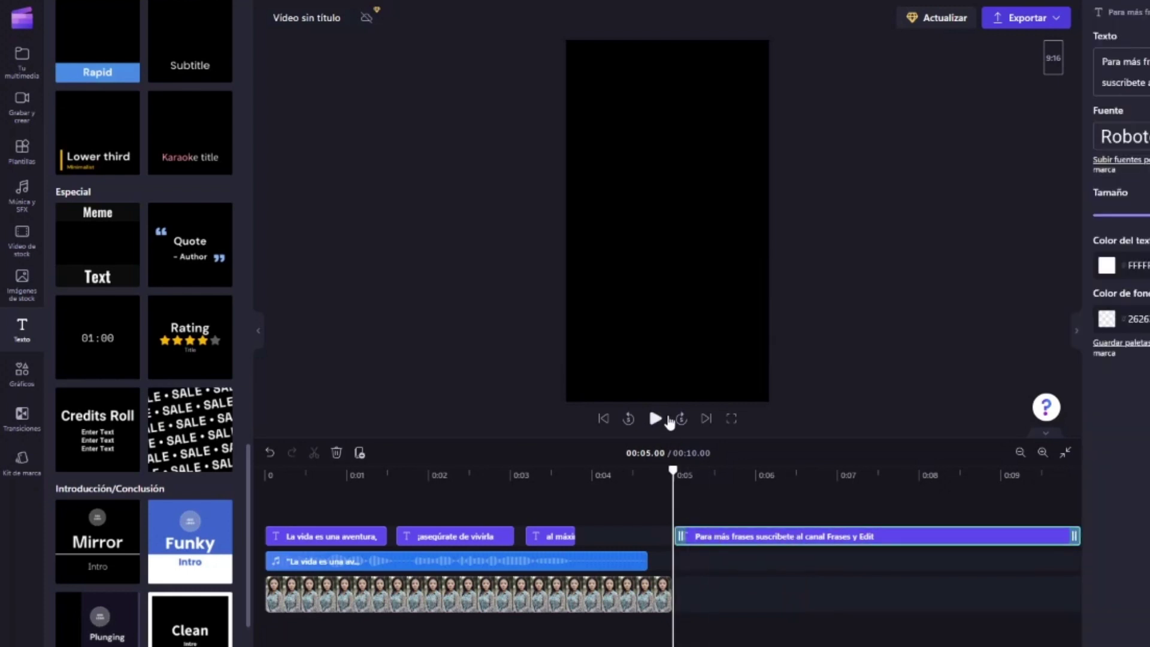
pyautogui.click(662, 419)
pyautogui.click(661, 419)
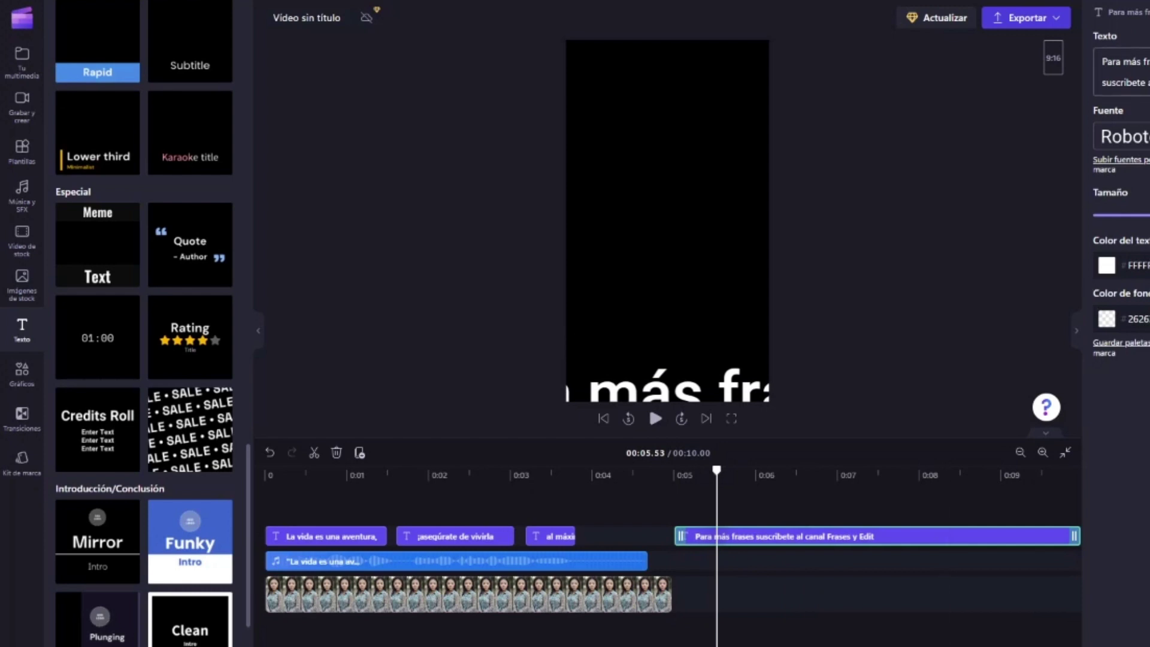
# - Centre-align the text of the credits title and preview the title again
pyautogui.click(1120, 72)
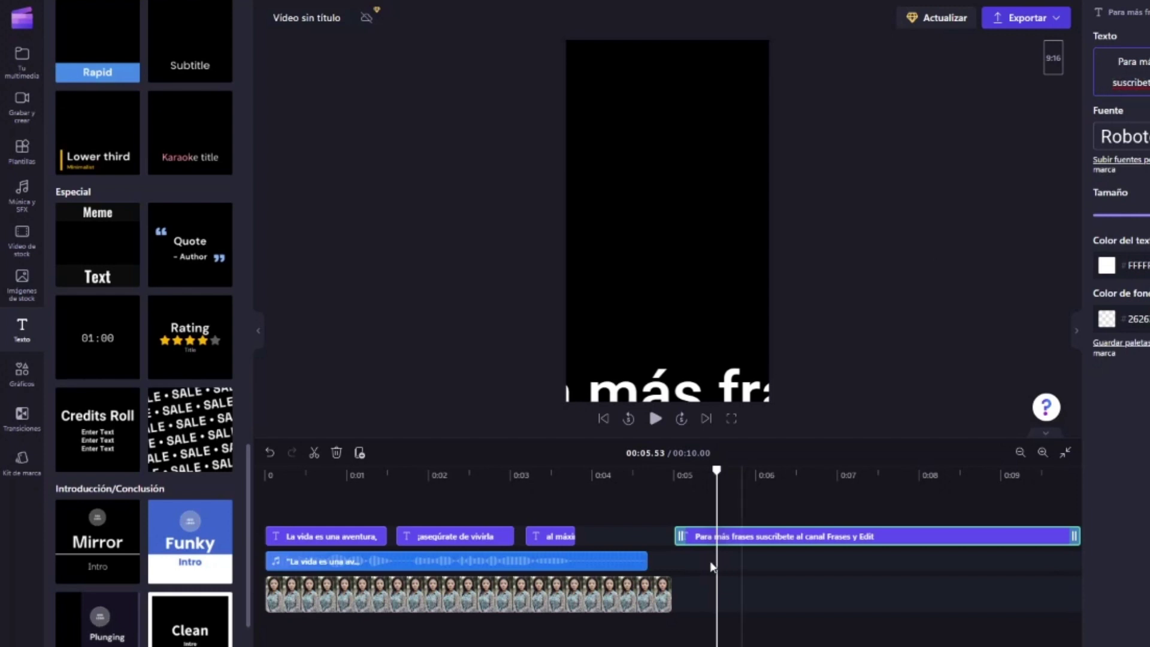
pyautogui.click(678, 494)
pyautogui.click(656, 418)
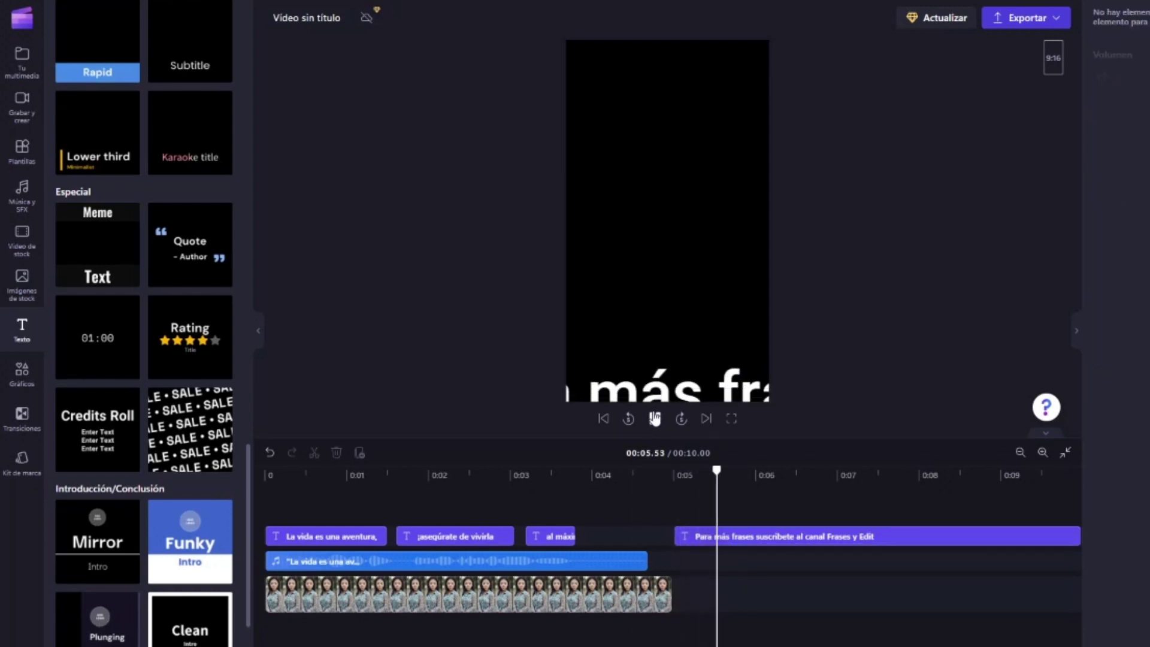
pyautogui.click(655, 419)
# - Reduce the credits title's text size so all lines fit the frame width, and replay it from 5 s
pyautogui.click(727, 536)
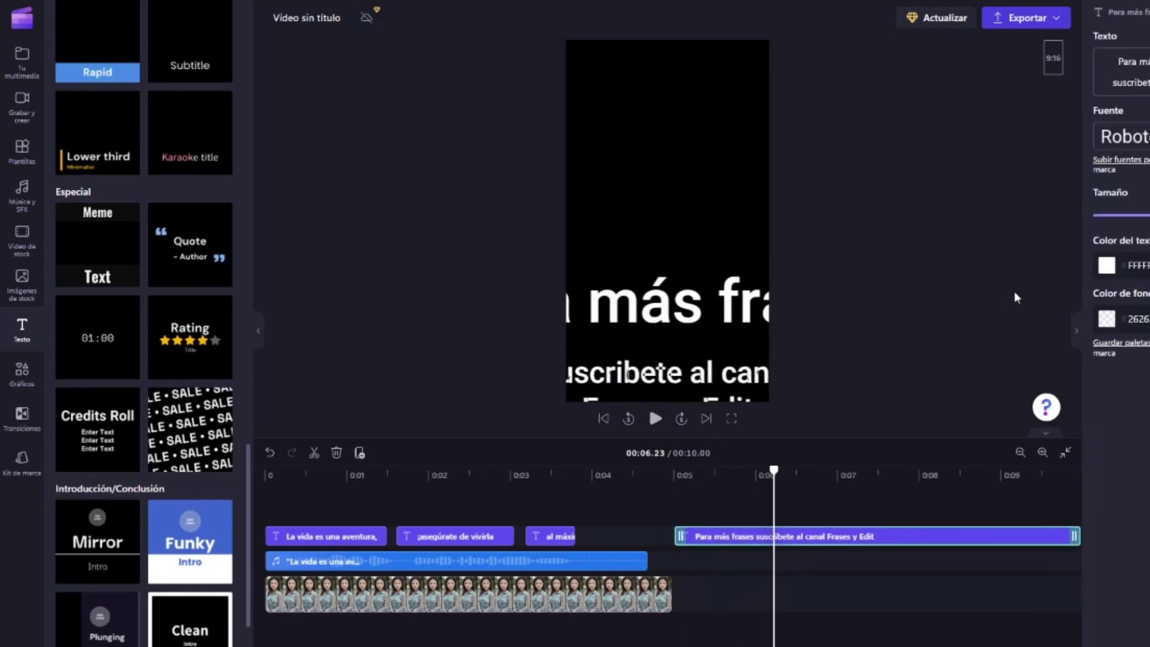
pyautogui.moveTo(1142, 218); pyautogui.dragTo(1114, 219)
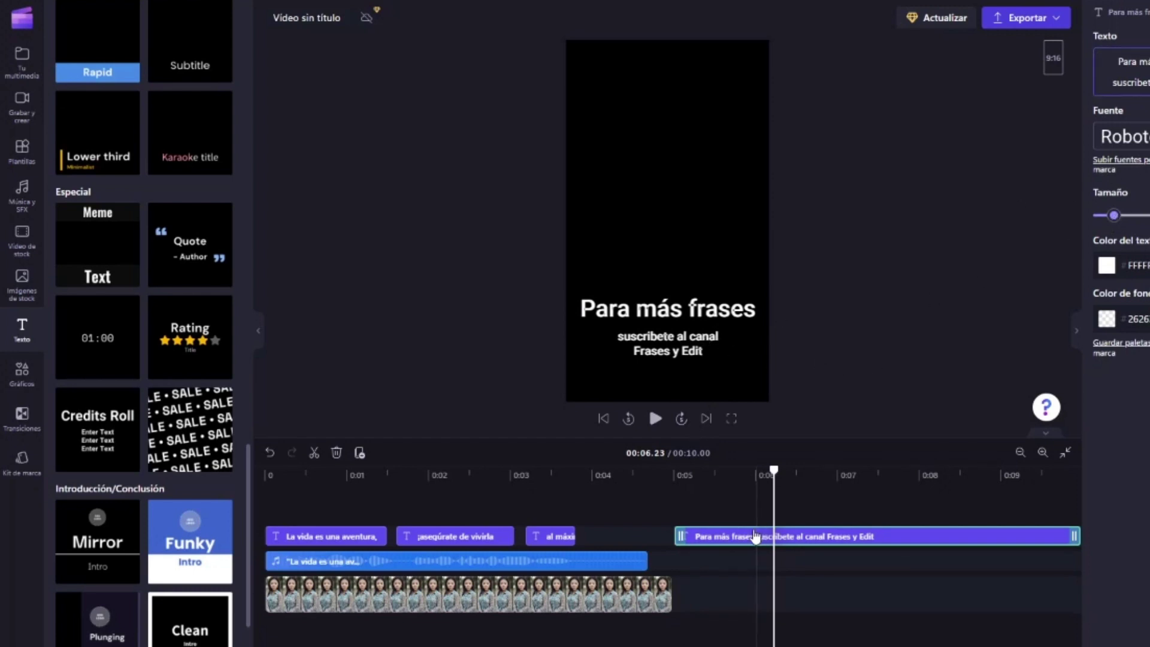
pyautogui.click(672, 486)
pyautogui.click(655, 421)
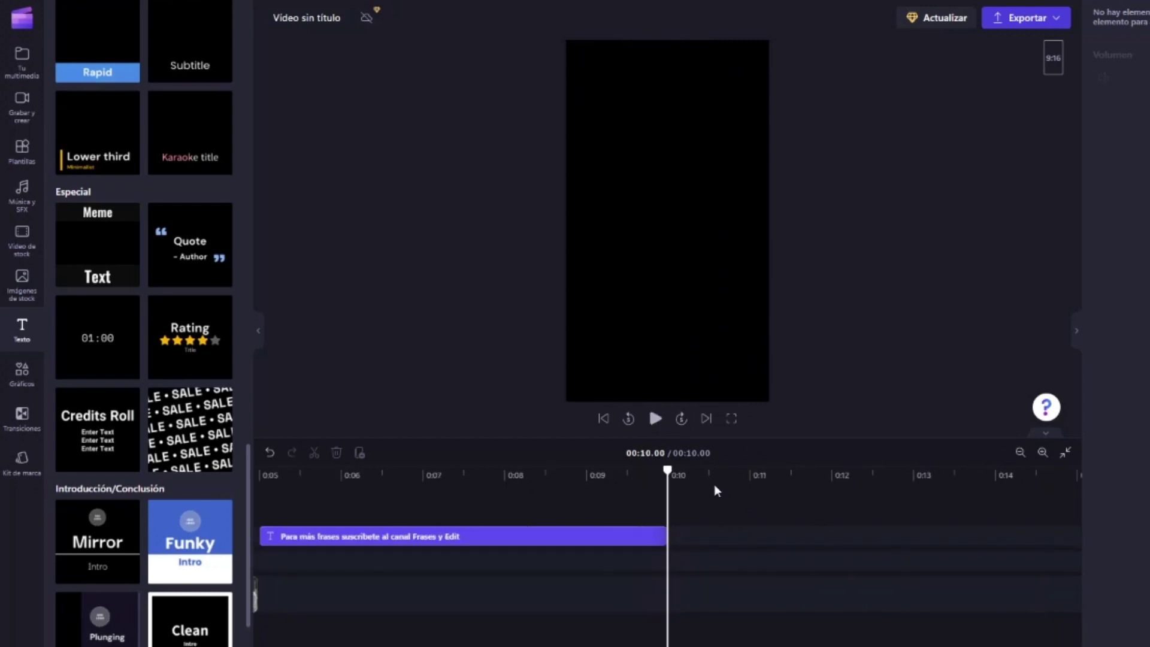
# - Add a Rating title directly after the credits and shorten it to end at about 12.65 s
pyautogui.click(1020, 452)
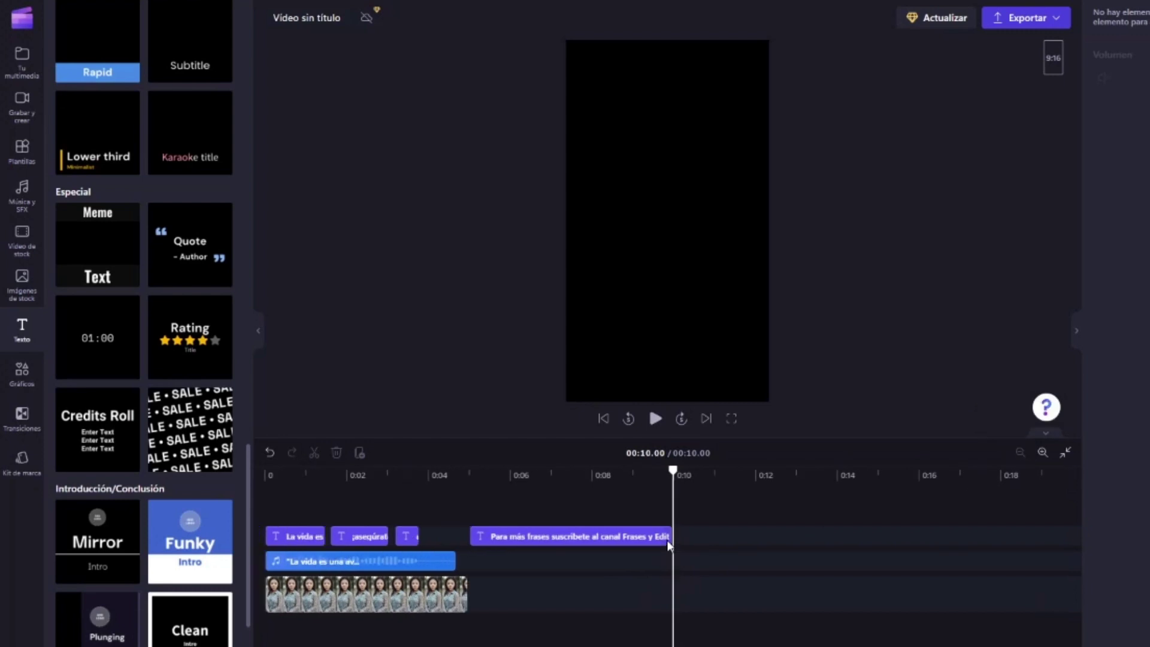
pyautogui.click(222, 369)
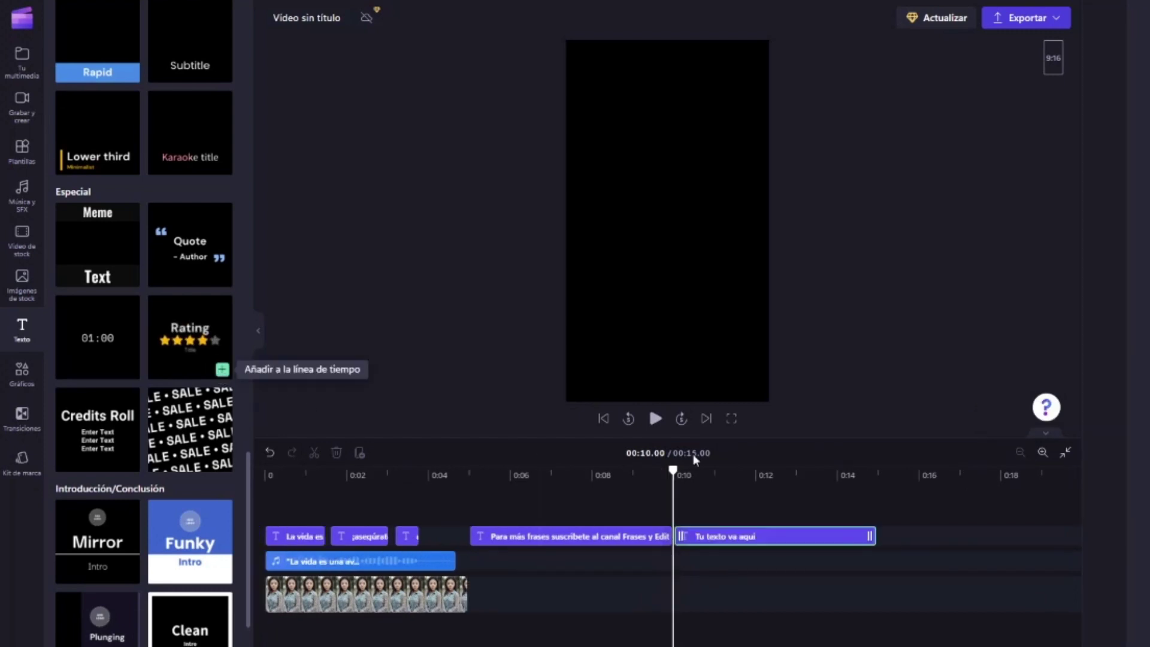
pyautogui.click(677, 498)
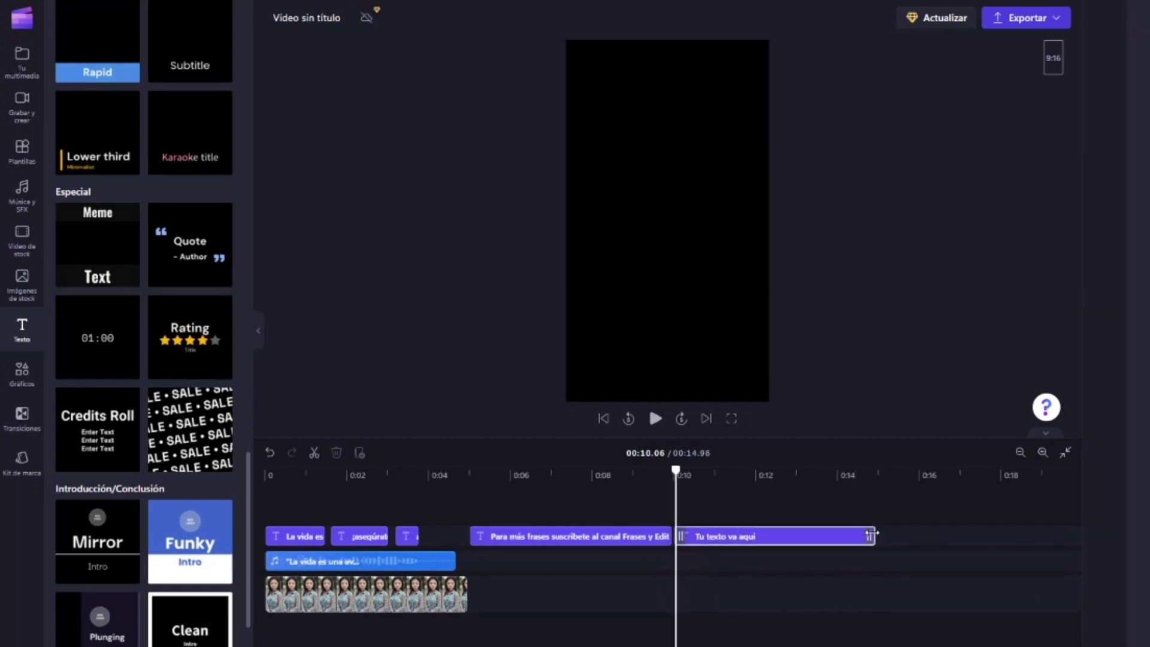
pyautogui.moveTo(870, 533); pyautogui.dragTo(778, 534)
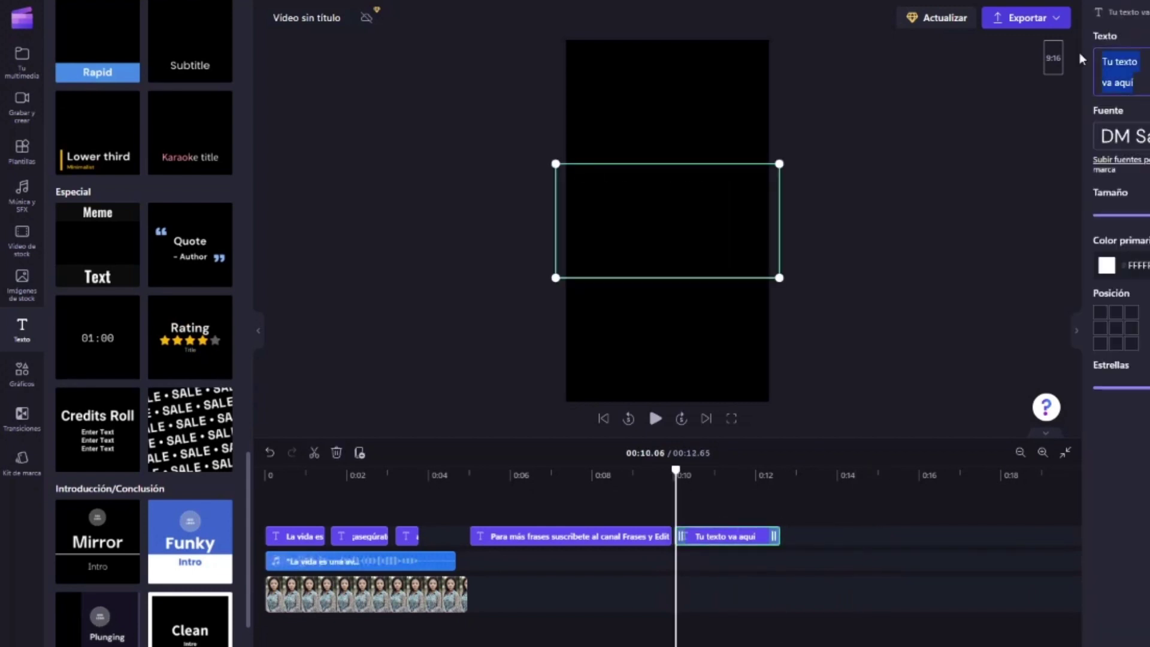
# - Change the Rating title's text to "Like y share" and shrink its box to fit inside the frame
pyautogui.write('Like')
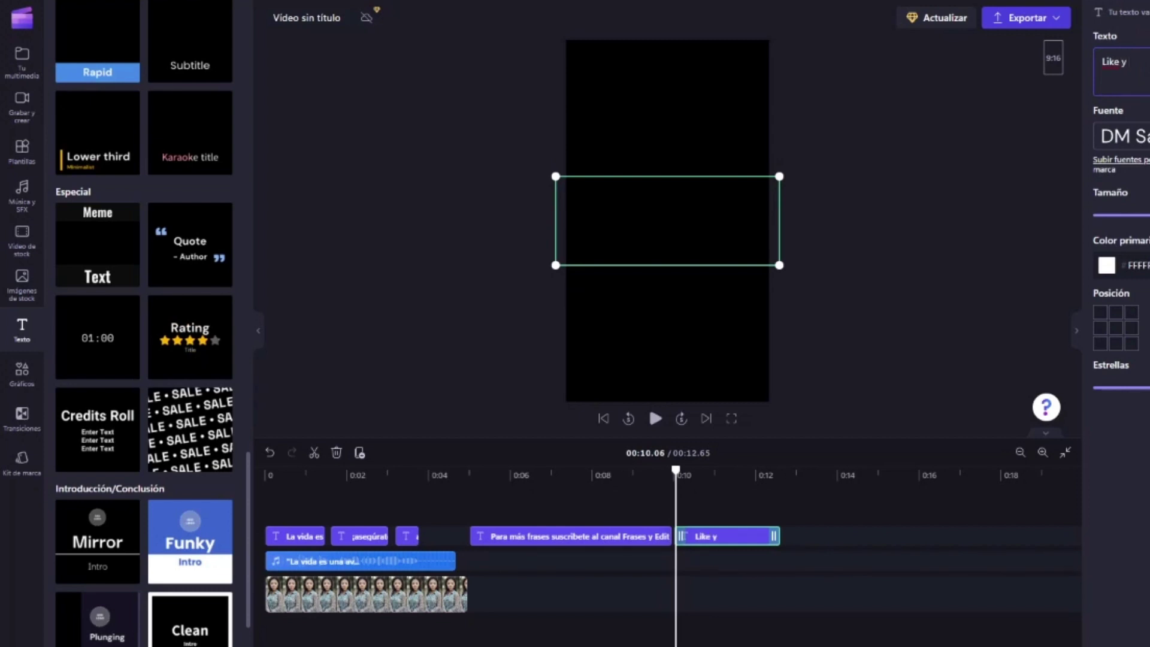
pyautogui.write('y share')
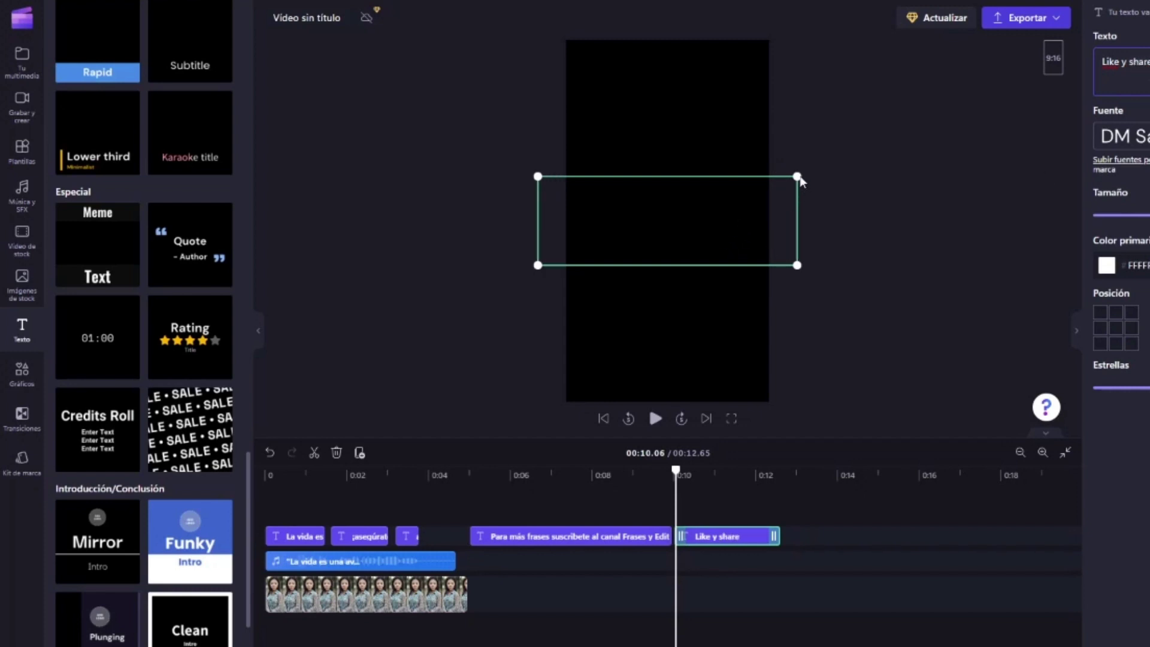
pyautogui.click(800, 180)
pyautogui.click(719, 216)
pyautogui.moveTo(798, 177); pyautogui.dragTo(726, 214)
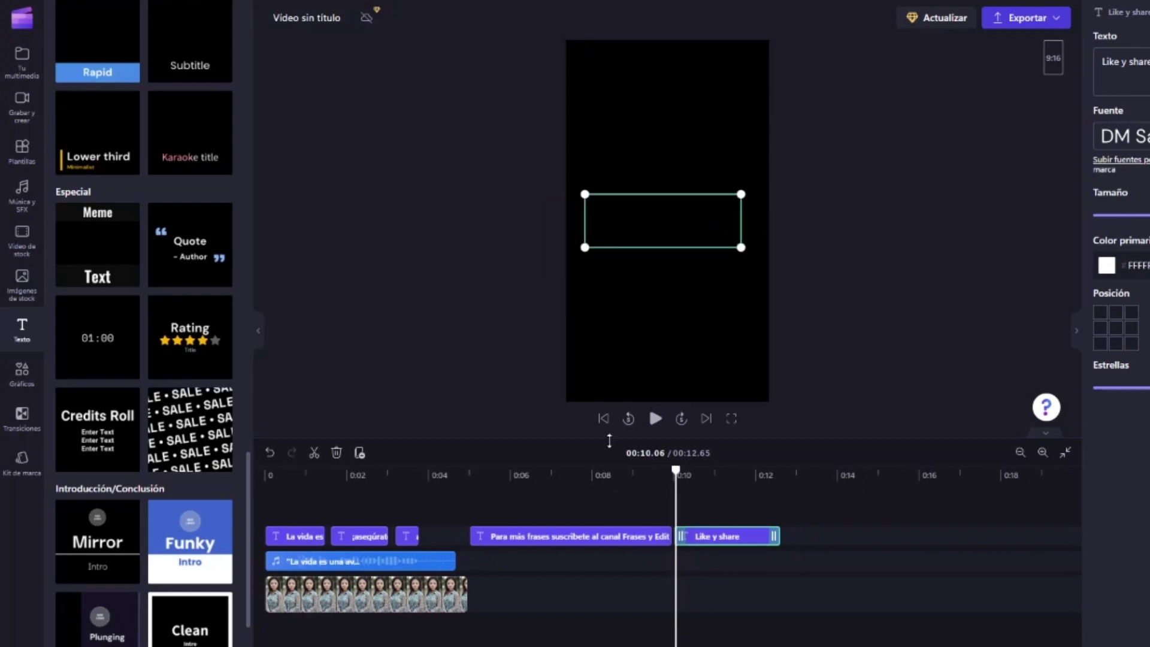
# - Play the closing titles from 5 s and extend the "Like y share" title to end at about 13.14 s
pyautogui.click(469, 485)
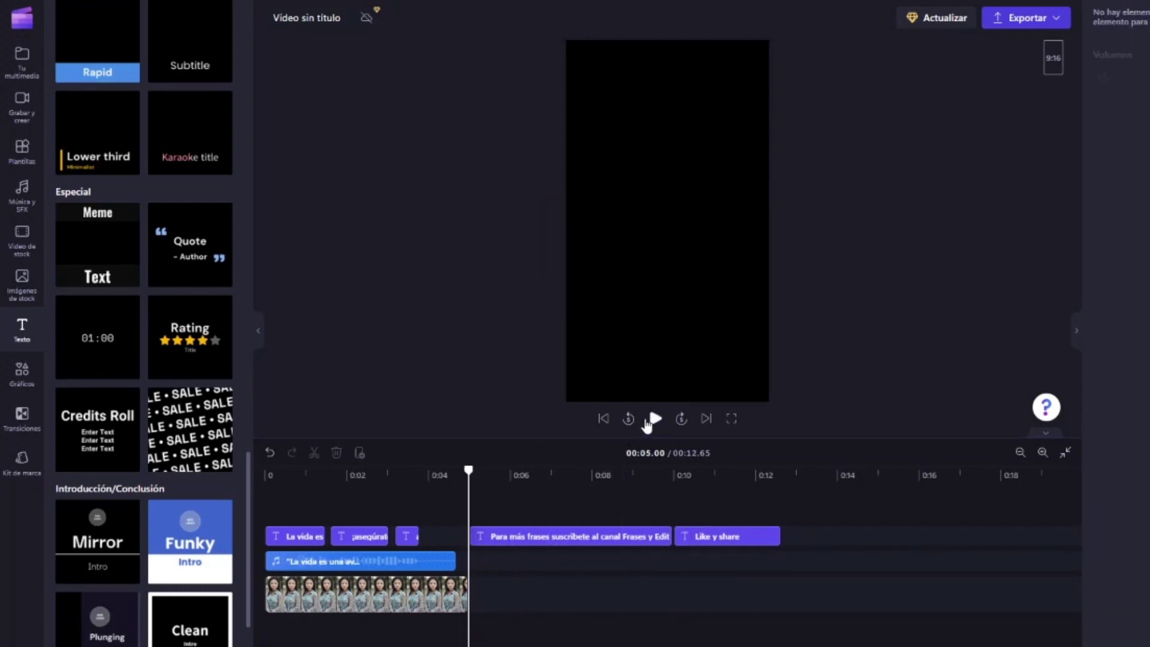
pyautogui.click(646, 423)
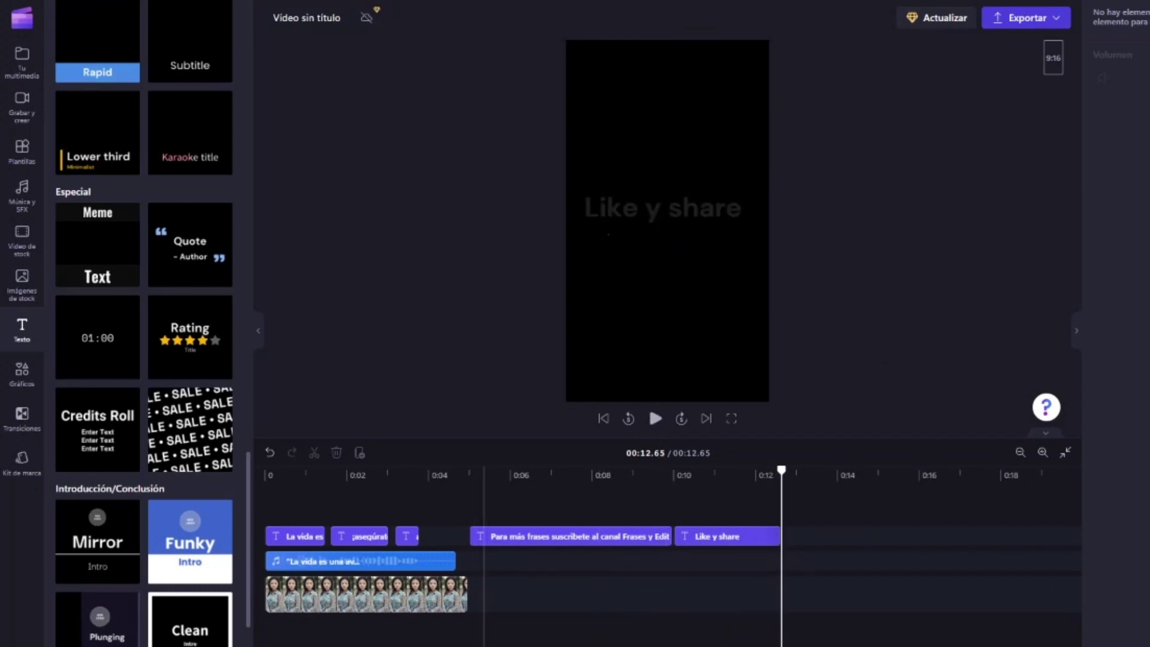
pyautogui.click(767, 539)
pyautogui.moveTo(774, 535); pyautogui.dragTo(801, 536)
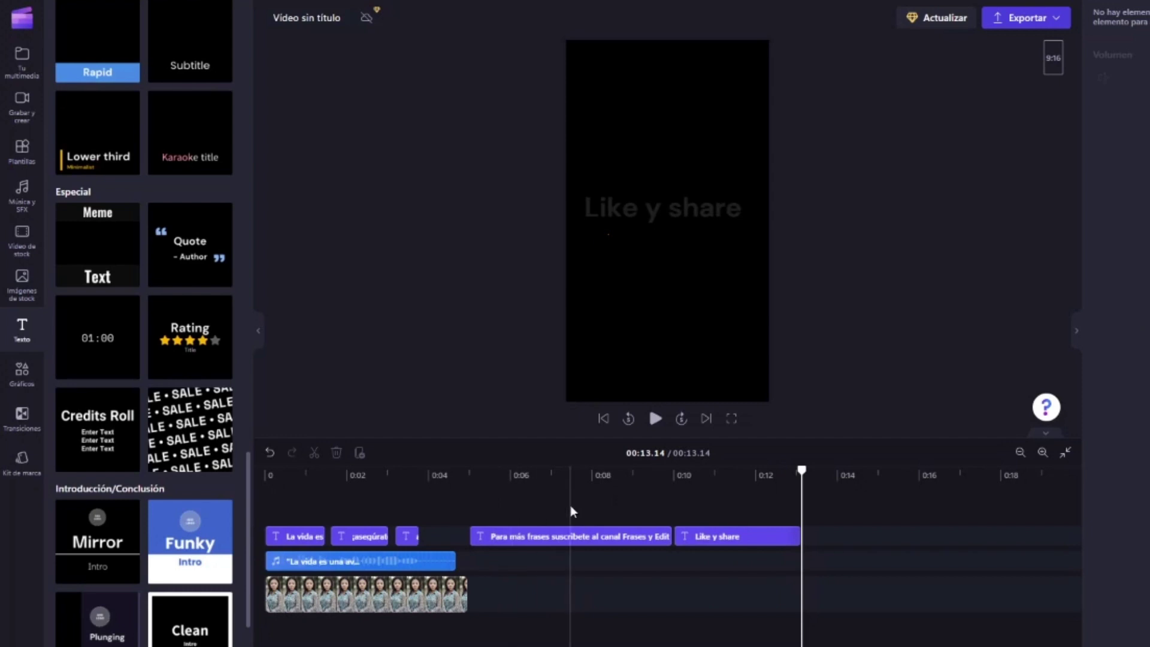
# - Review the video's start, captions, credits and ending along the timeline, and play it from the start
pyautogui.click(267, 494)
pyautogui.click(802, 498)
pyautogui.click(451, 491)
pyautogui.click(800, 498)
pyautogui.click(268, 492)
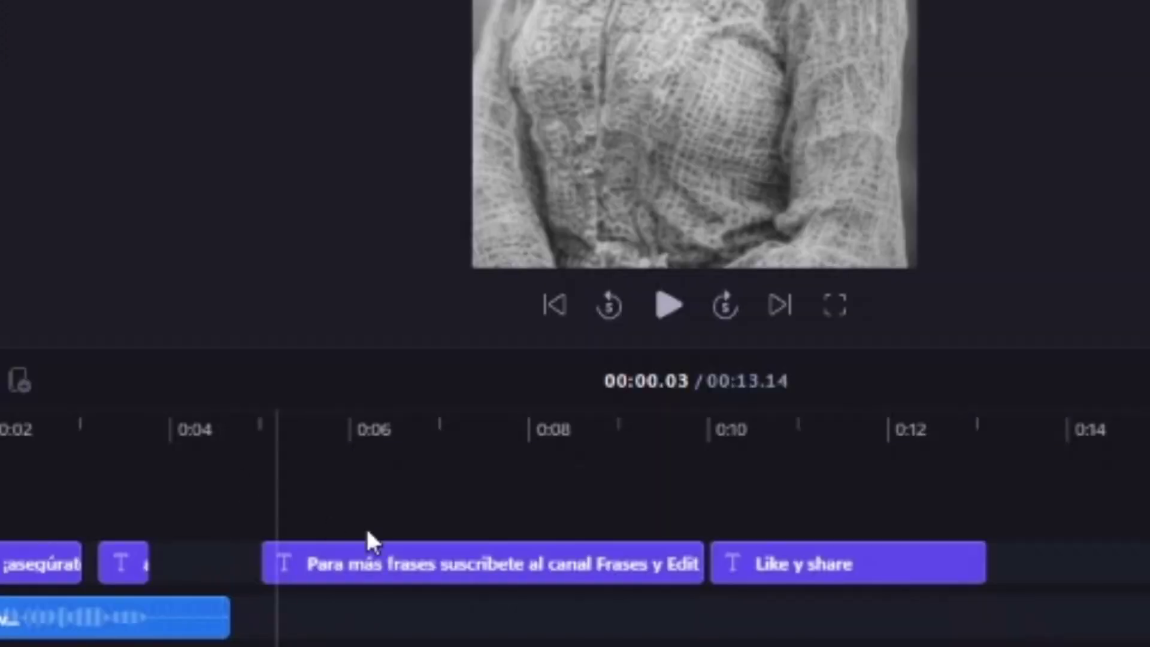
pyautogui.click(345, 506)
pyautogui.click(1004, 494)
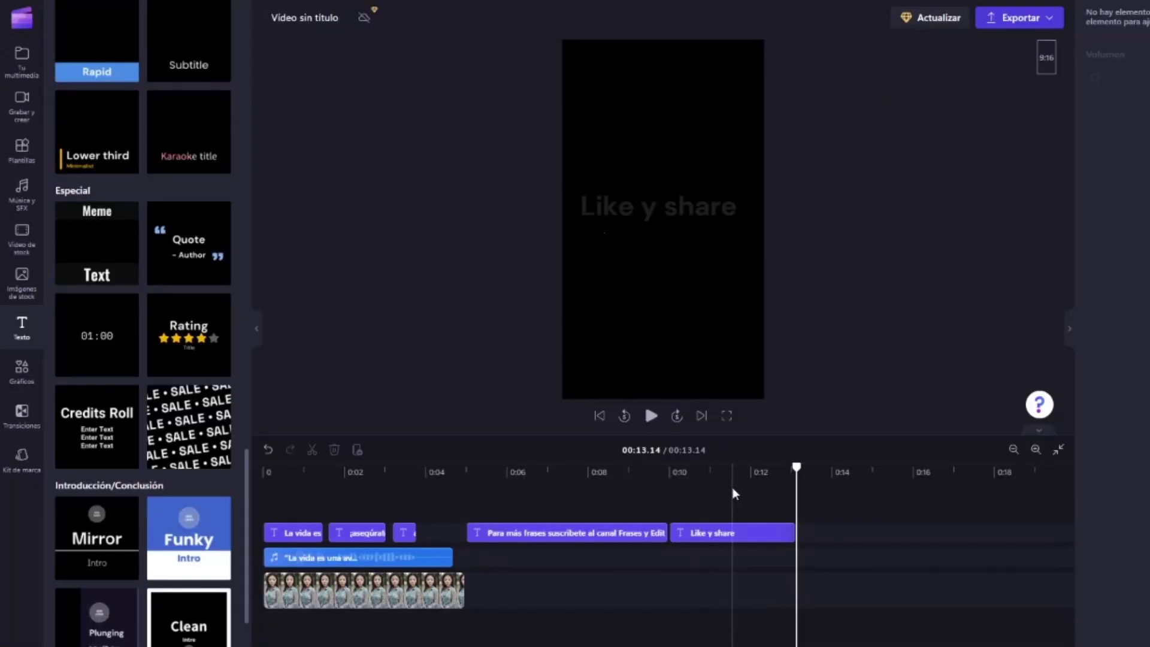
pyautogui.click(626, 486)
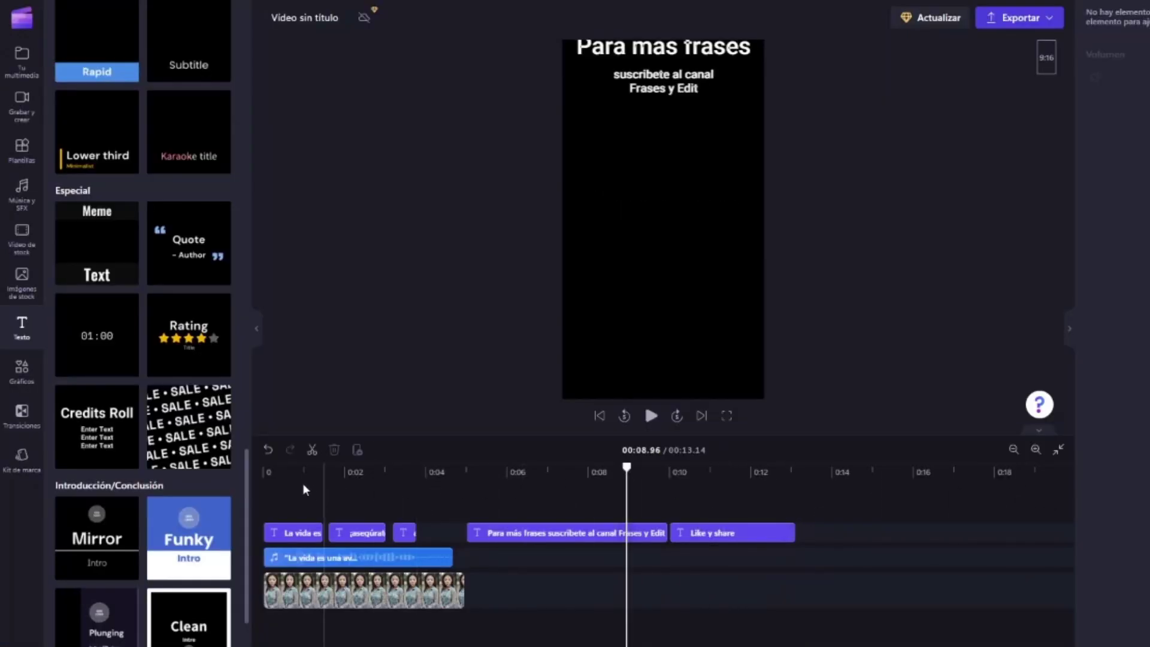
pyautogui.click(262, 481)
pyautogui.click(651, 416)
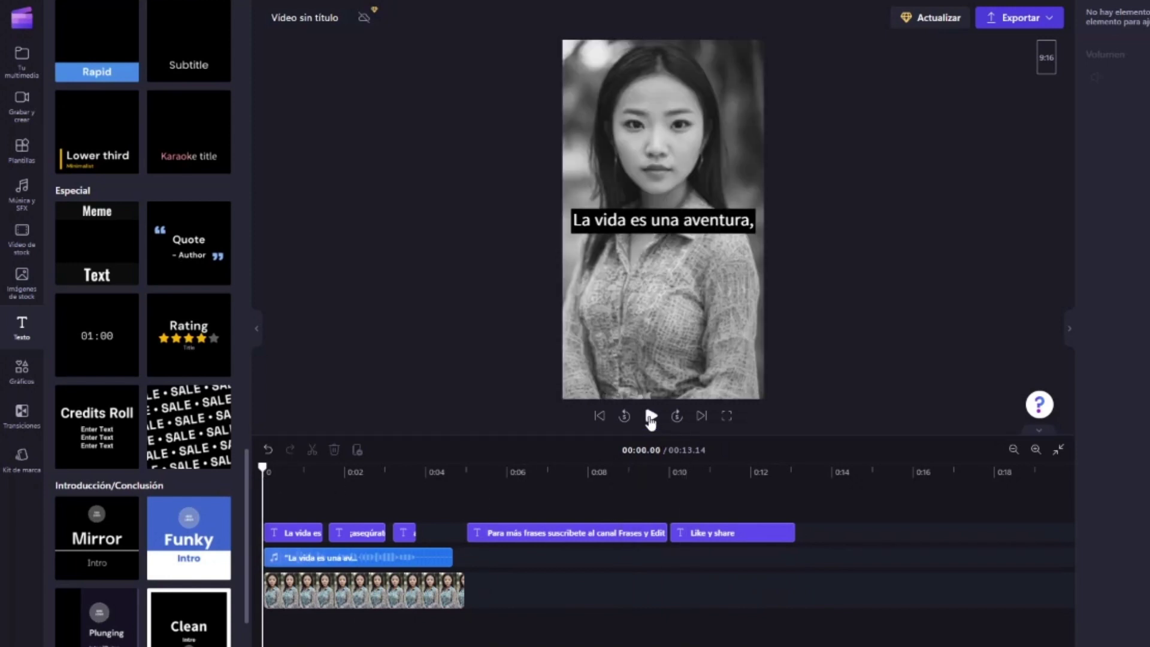